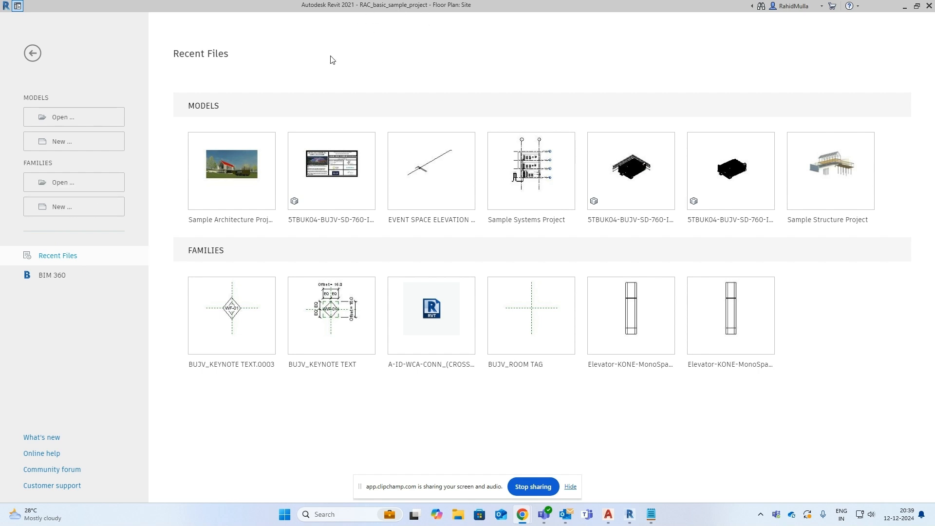
# Create a new family from the Metric Generic Model template
pyautogui.click(96, 207)
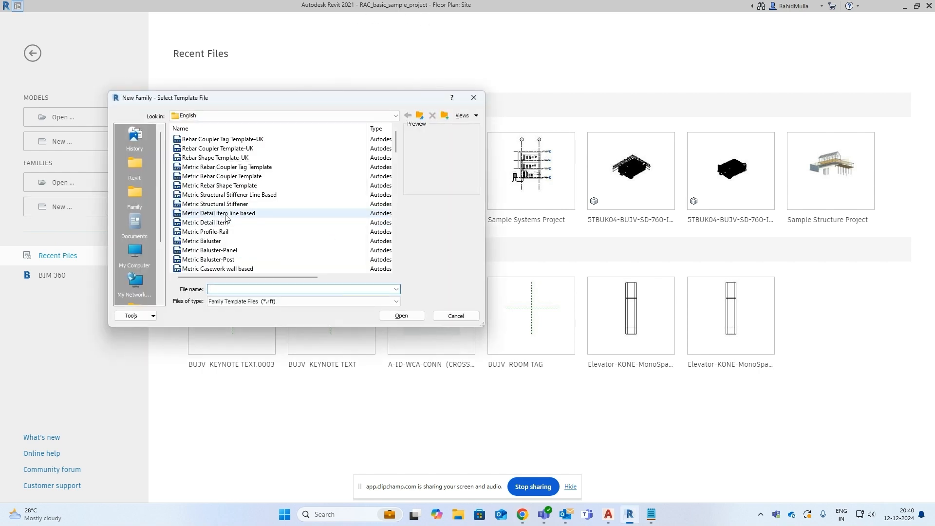
pyautogui.scroll(12, 227, 217)
pyautogui.scroll(-3, 227, 217)
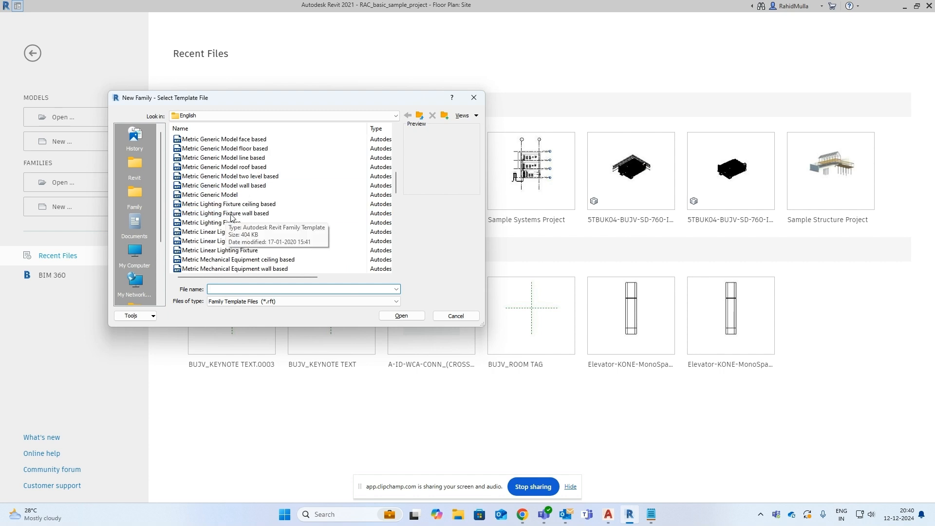
pyautogui.click(233, 195)
pyautogui.click(400, 316)
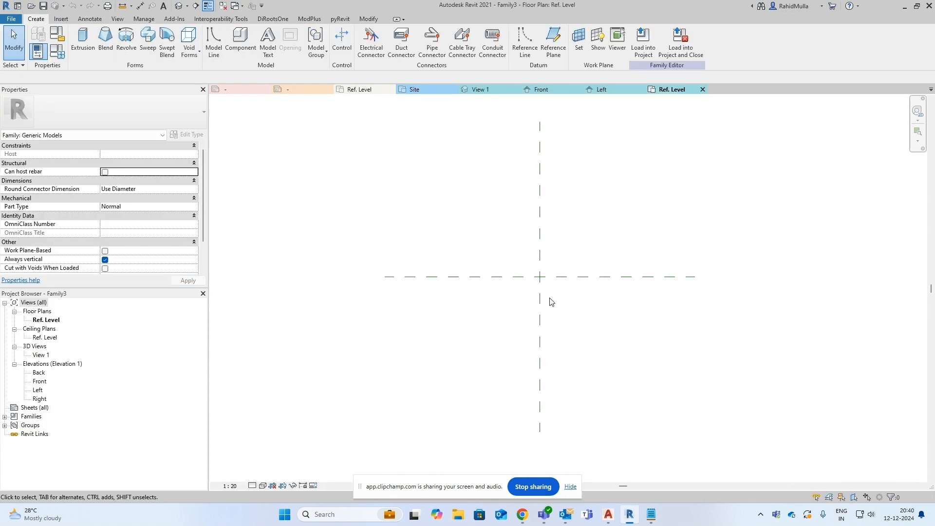
# Draw a vertical reference plane about 780 mm left of the centre plane and copy it about 860 mm right of centre
pyautogui.press('r')
pyautogui.press('p')
pyautogui.click(479, 232)
pyautogui.click(480, 333)
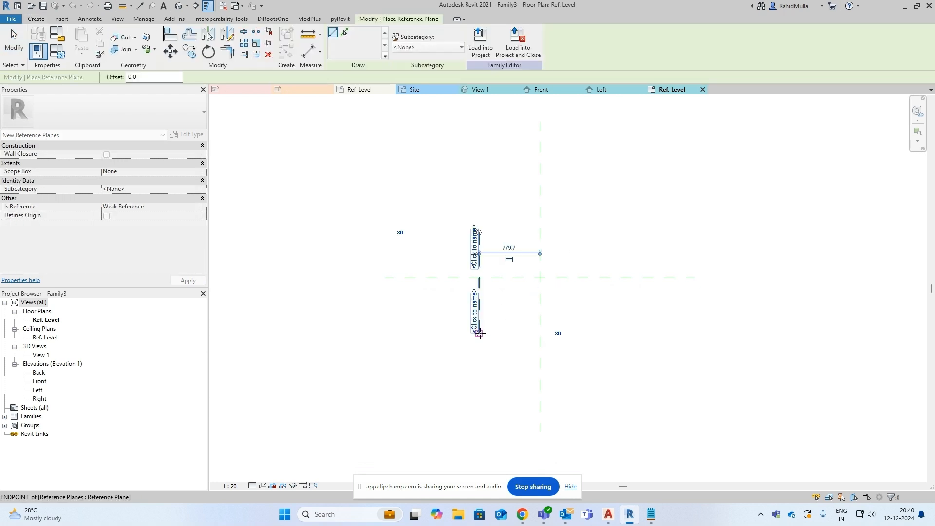
pyautogui.press('Escape')
pyautogui.press('Escape')
pyautogui.click(478, 266)
pyautogui.keyDown('ctrl'); pyautogui.moveTo(477, 265); pyautogui.dragTo(606, 266); pyautogui.keyUp('ctrl')
pyautogui.press('Escape')
# Dimension the left, centre and right reference planes in one aligned string and make its two segments equal
pyautogui.press('d')
pyautogui.press('i')
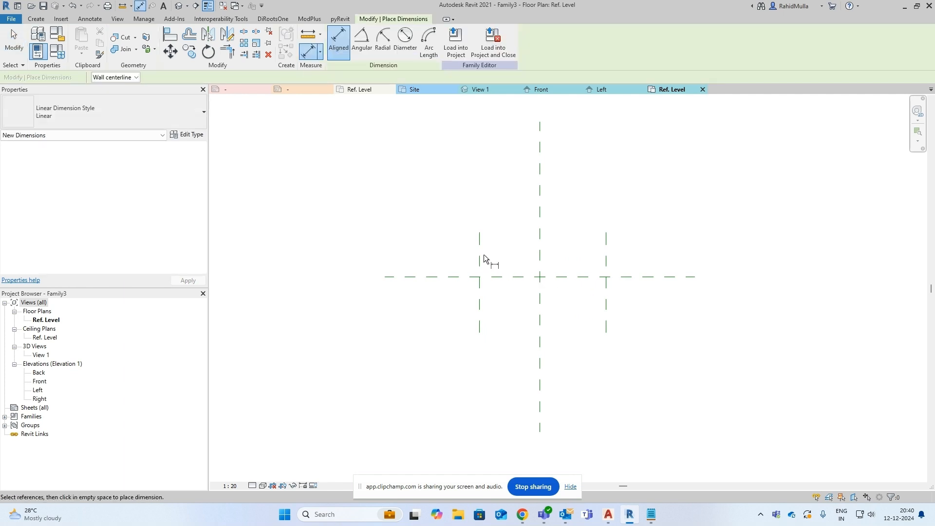
pyautogui.click(480, 259)
pyautogui.click(539, 261)
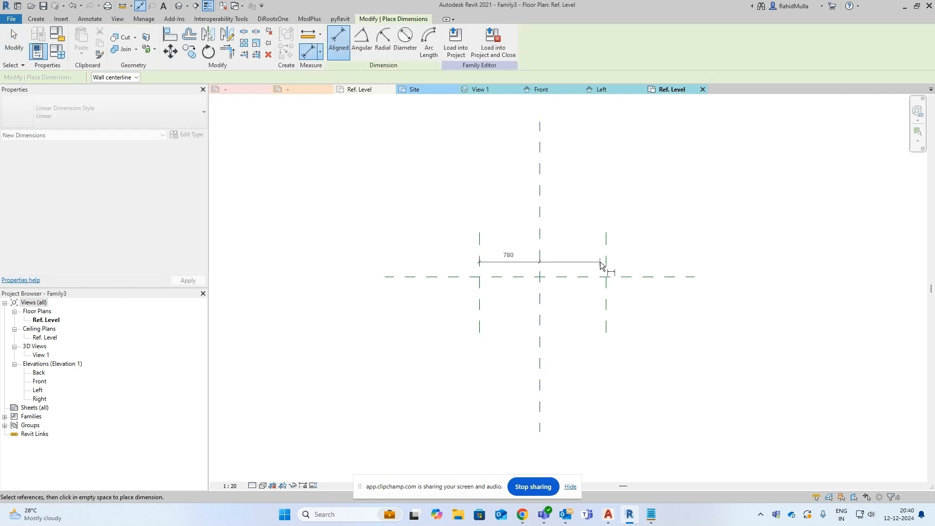
pyautogui.click(606, 266)
pyautogui.click(664, 242)
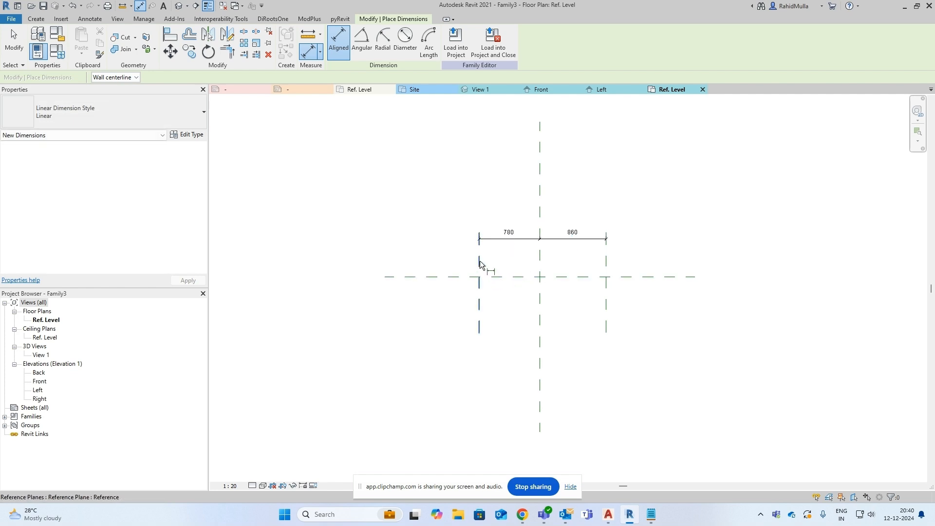
pyautogui.press('Escape')
pyautogui.press('Escape')
pyautogui.click(524, 240)
pyautogui.click(544, 218)
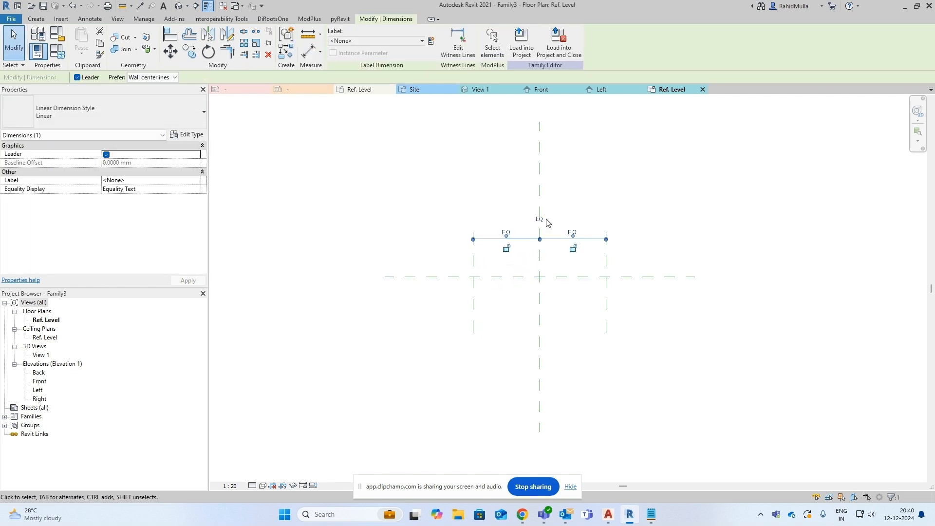
pyautogui.click(549, 247)
# Add an overall aligned dimension between the two outer reference planes, above the equality dimension
pyautogui.press('d')
pyautogui.press('i')
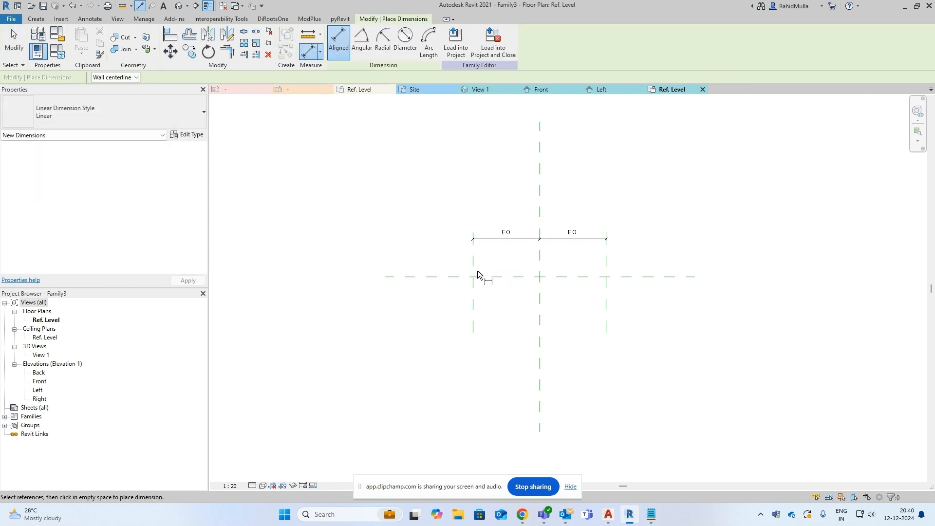
pyautogui.click(474, 271)
pyautogui.click(605, 263)
pyautogui.click(610, 196)
pyautogui.press('Escape')
pyautogui.press('Escape')
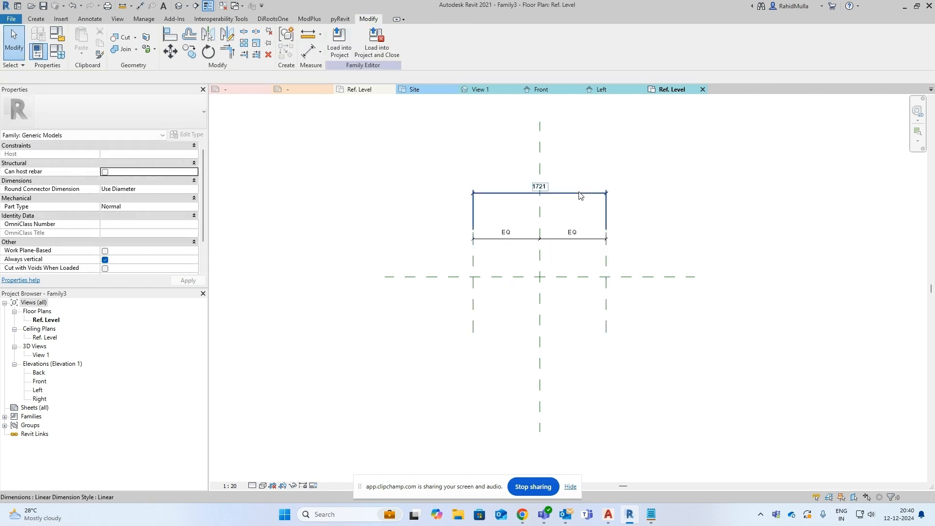
# Label the overall dimension with a new instance family parameter named Length
pyautogui.click(539, 193)
pyautogui.click(404, 41)
pyautogui.click(409, 54)
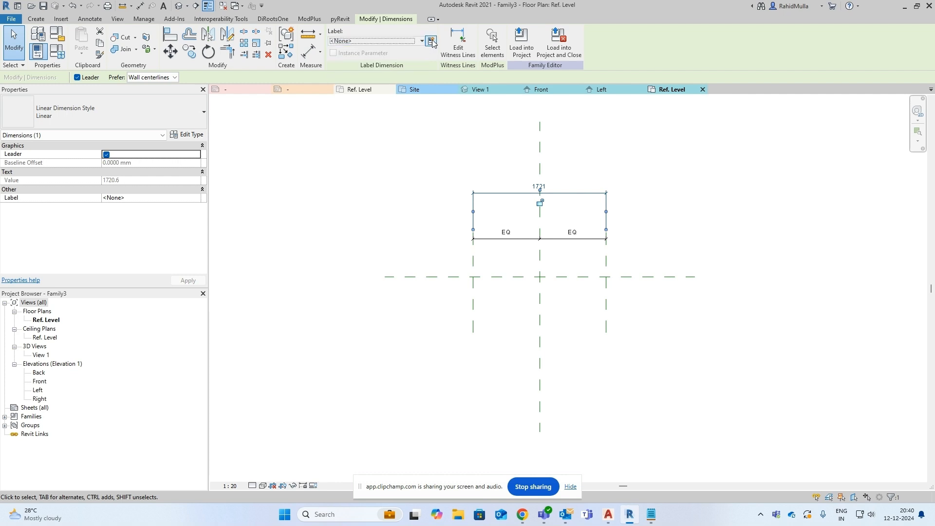
pyautogui.write('Length')
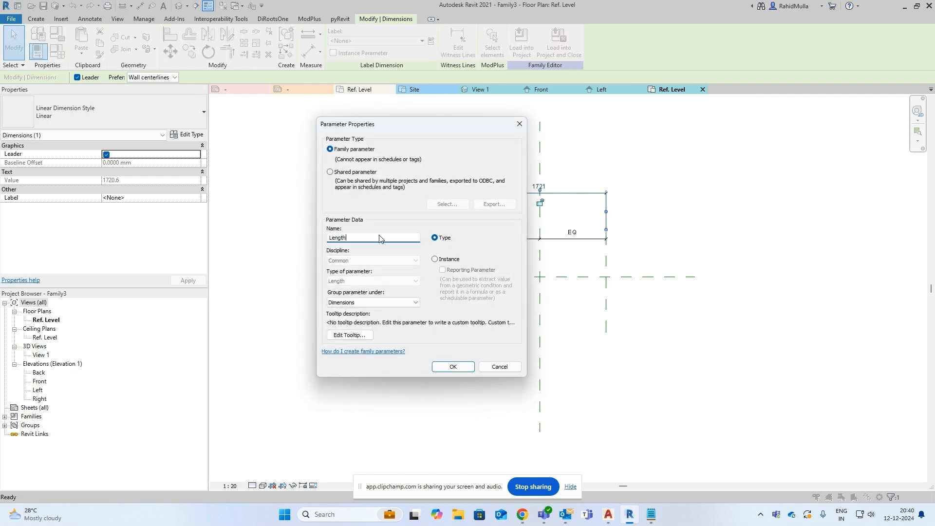
pyautogui.click(435, 259)
pyautogui.click(453, 367)
pyautogui.click(647, 235)
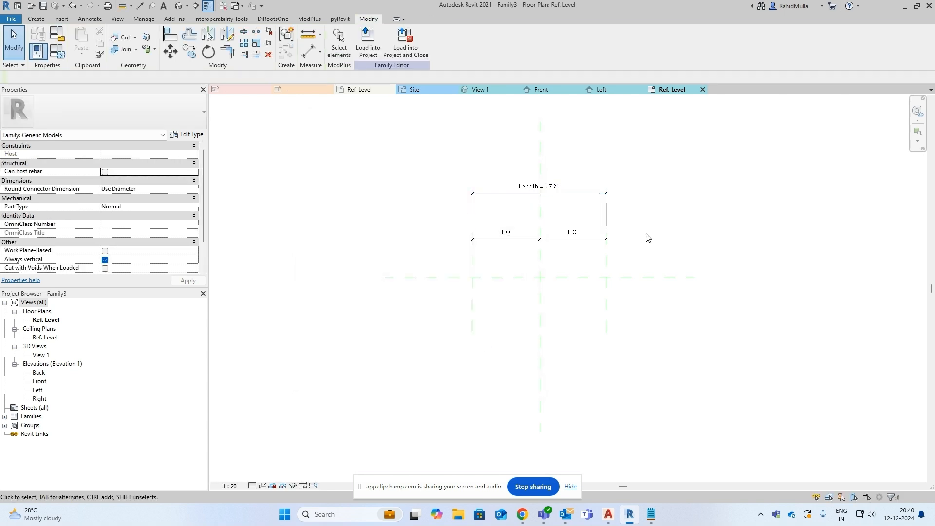
# Start an extrusion and sketch a rectangle about 1000 by 620 mm between the outer reference planes
pyautogui.scroll(3, 649, 238)
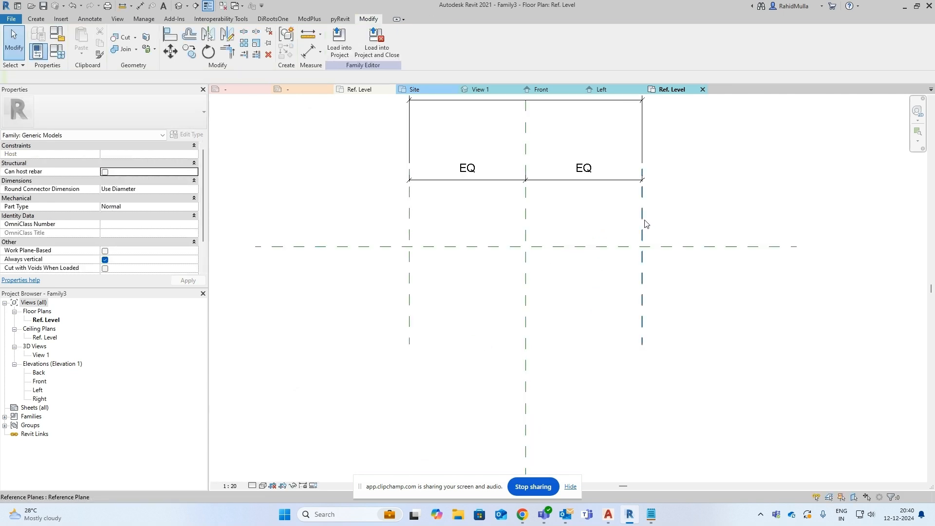
pyautogui.moveTo(644, 222); pyautogui.dragTo(649, 271, button='middle')
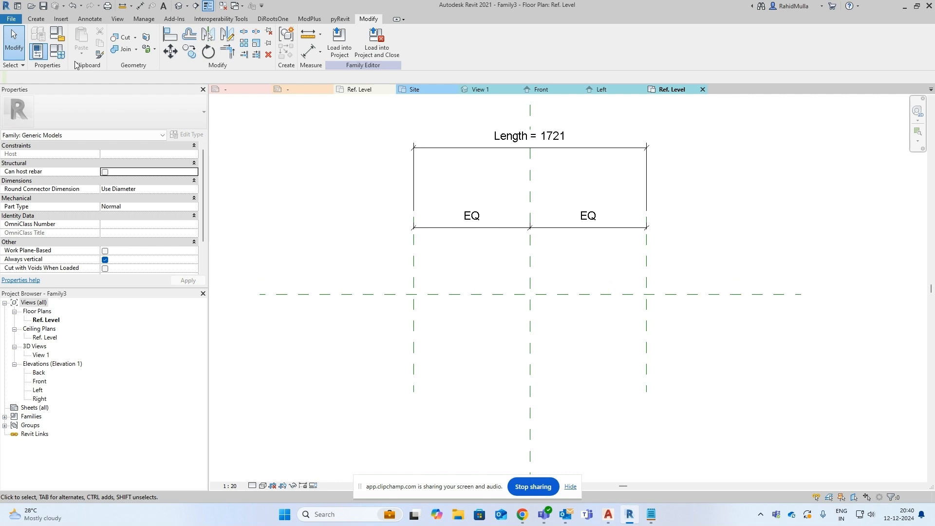
pyautogui.click(36, 19)
pyautogui.click(77, 50)
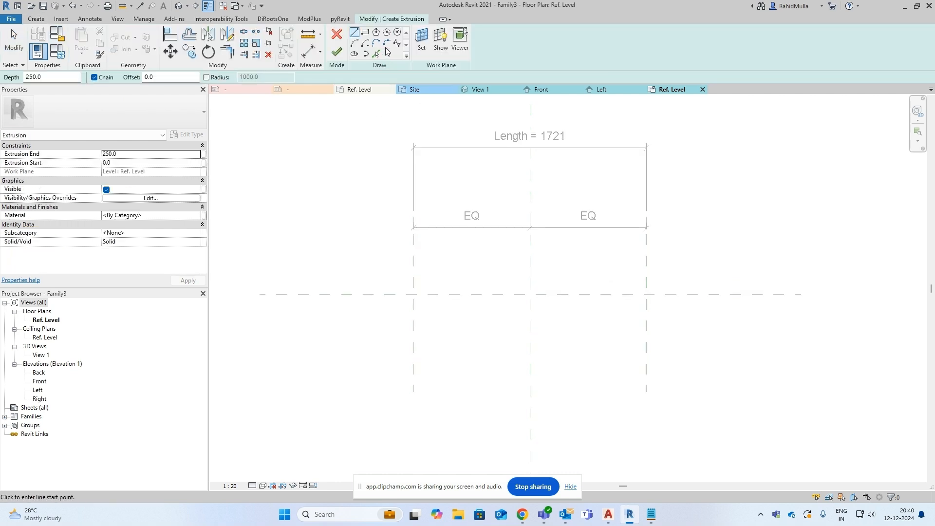
pyautogui.click(366, 32)
pyautogui.click(464, 268)
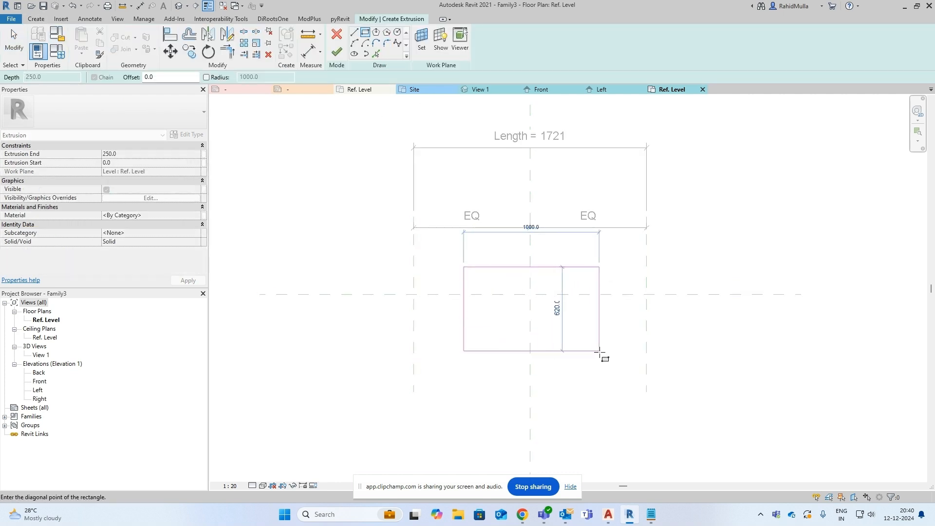
pyautogui.click(600, 351)
# Align and lock the rectangle's left and right edges to the outer reference planes, and finish the extrusion
pyautogui.press('Escape')
pyautogui.press('a')
pyautogui.press('l')
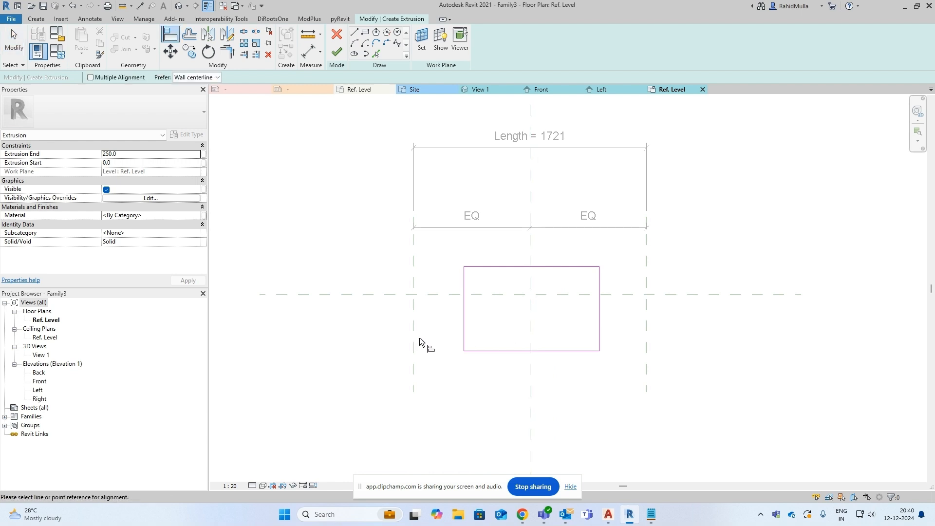
pyautogui.click(465, 322)
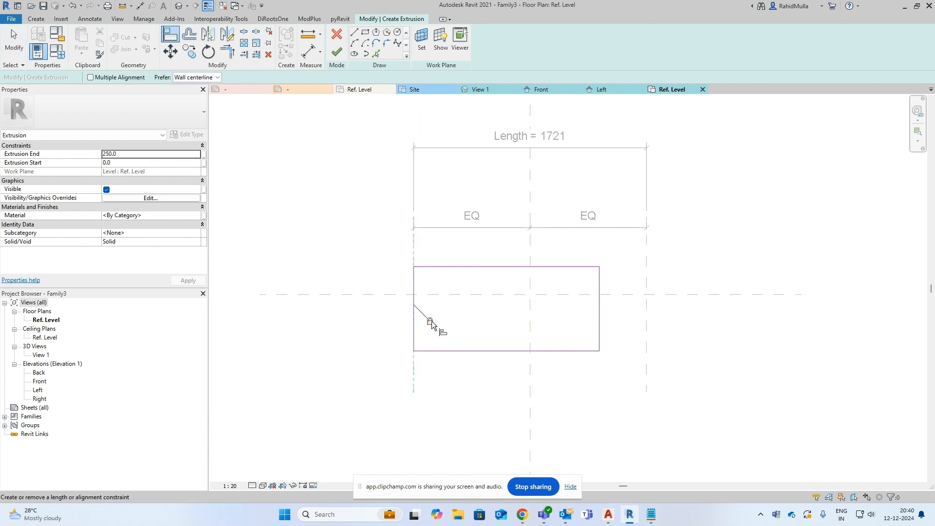
pyautogui.click(646, 265)
pyautogui.click(599, 283)
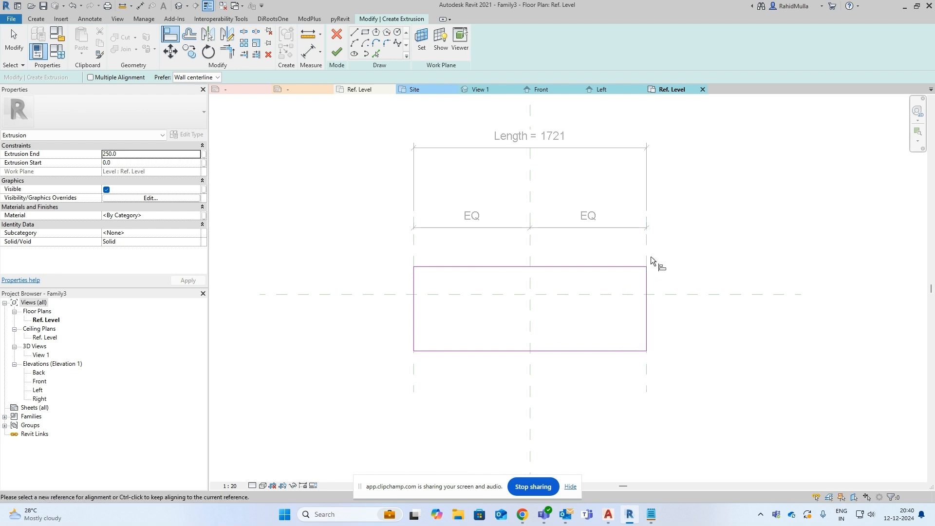
pyautogui.click(337, 51)
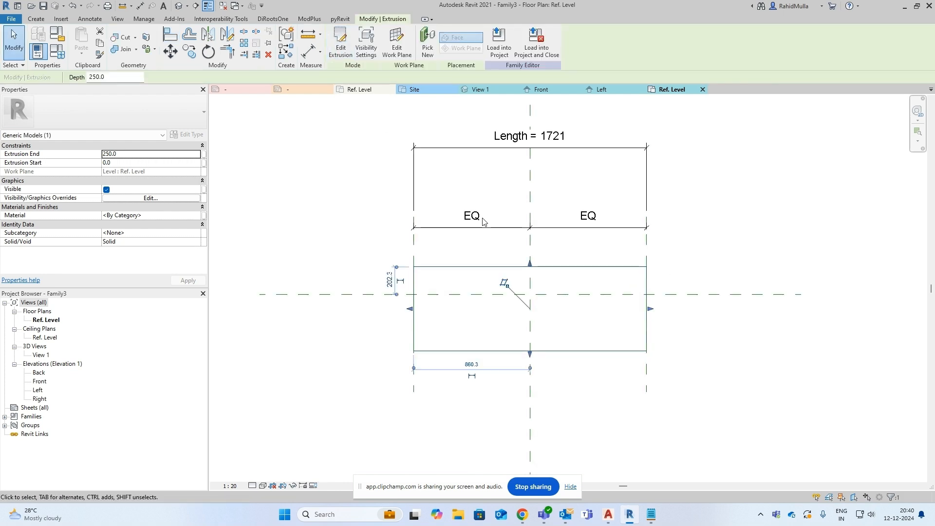
# Edit the extrusion's sketch and add lines picked from the vertical and horizontal centre reference planes
pyautogui.click(340, 48)
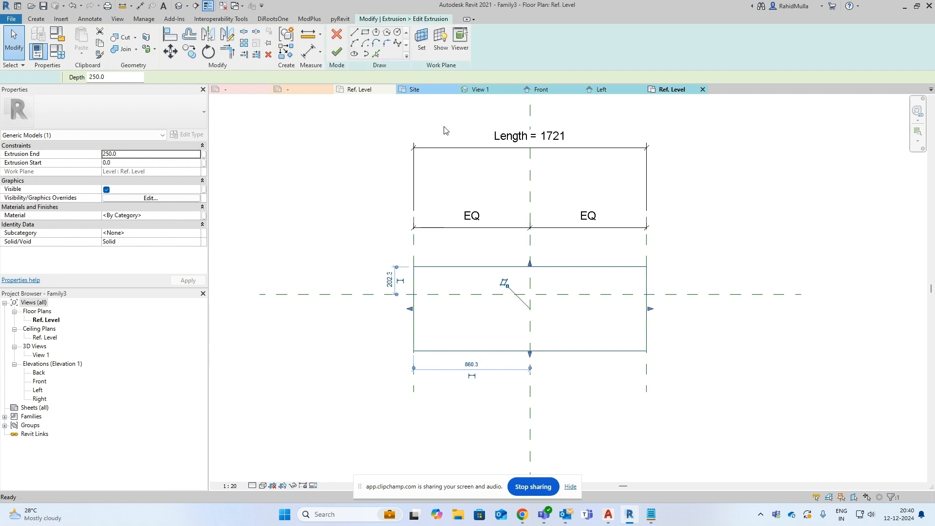
pyautogui.click(572, 351)
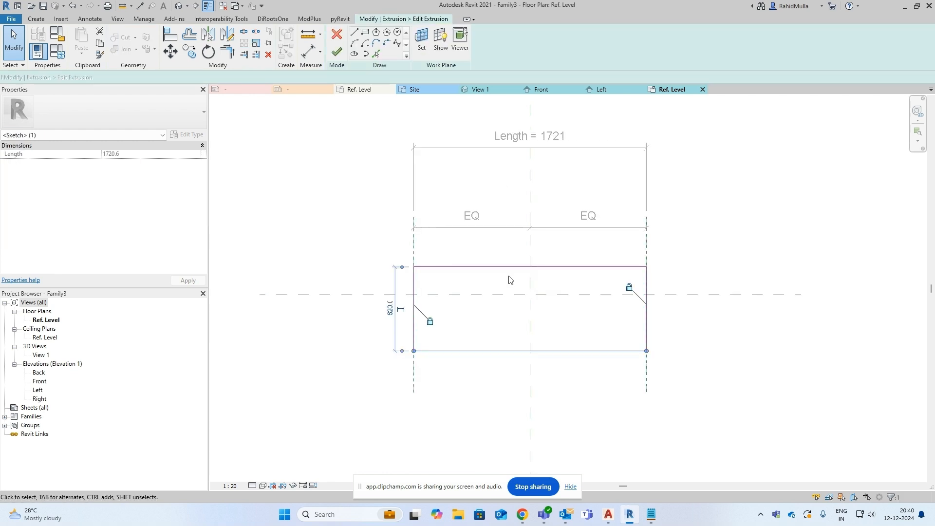
pyautogui.click(377, 54)
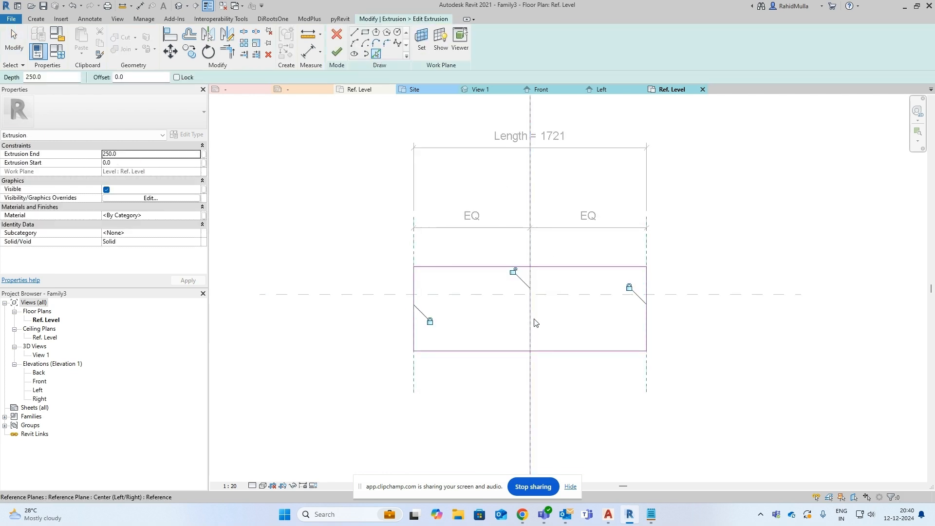
pyautogui.press('Escape')
# Trim the sketch lines into an L-shaped profile with the lower right quarter removed, and finish the extrusion edit
pyautogui.press('t')
pyautogui.press('r')
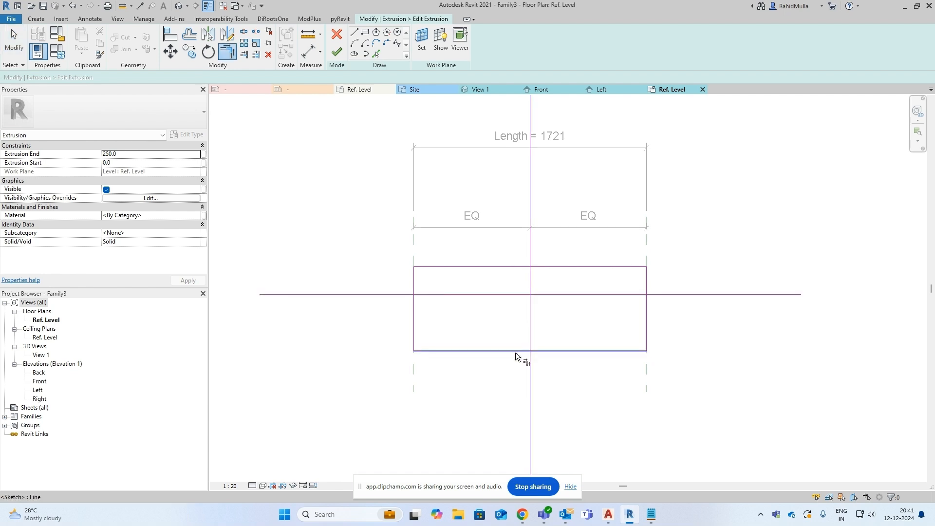
pyautogui.click(516, 352)
pyautogui.scroll(2, 537, 298)
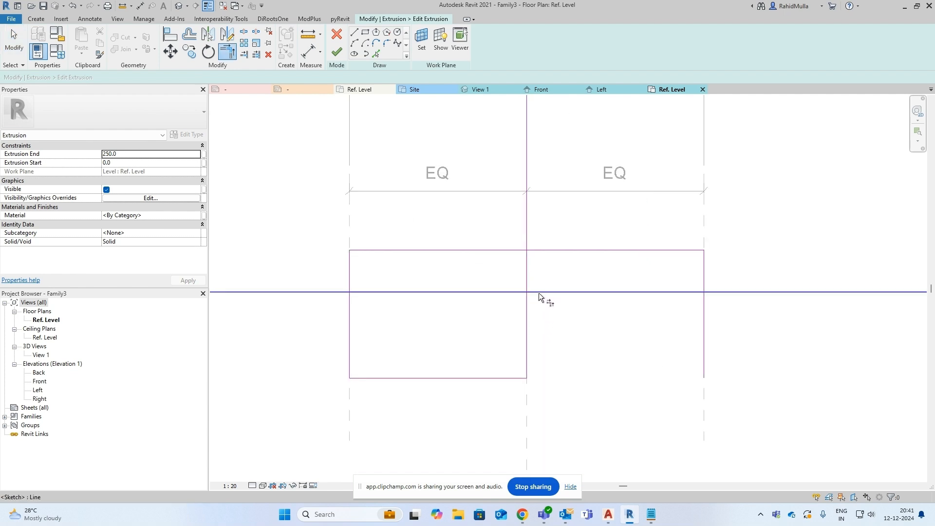
pyautogui.click(532, 292)
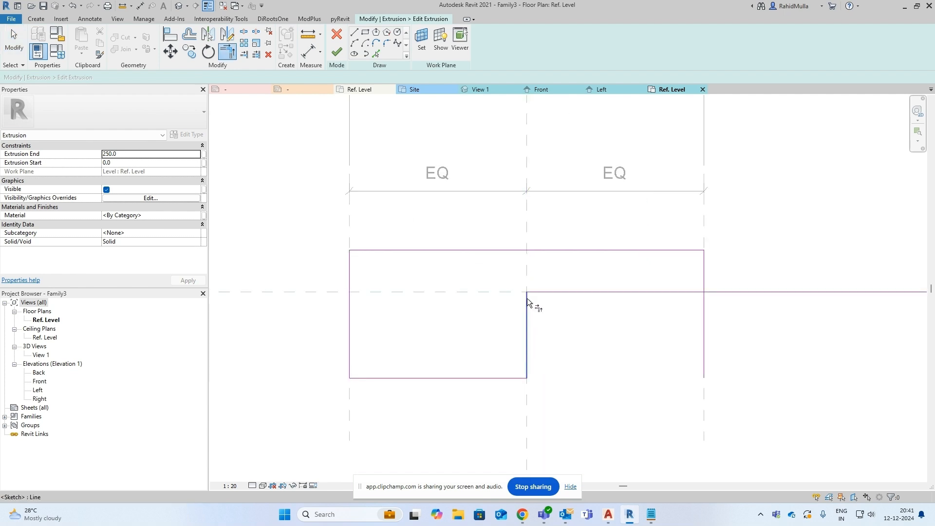
pyautogui.click(703, 289)
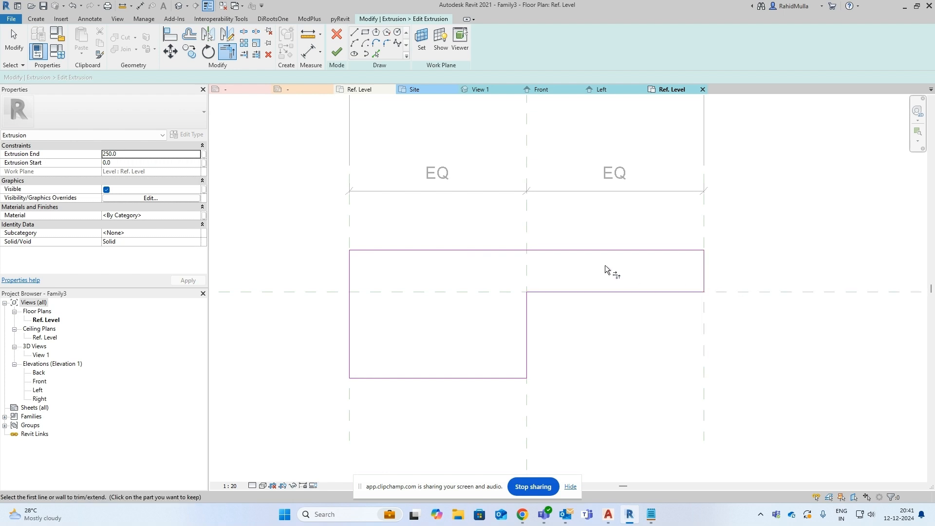
pyautogui.click(337, 50)
# Flex the family by moving the right reference plane outward to a Length of about 2600 mm
pyautogui.scroll(-3, 592, 290)
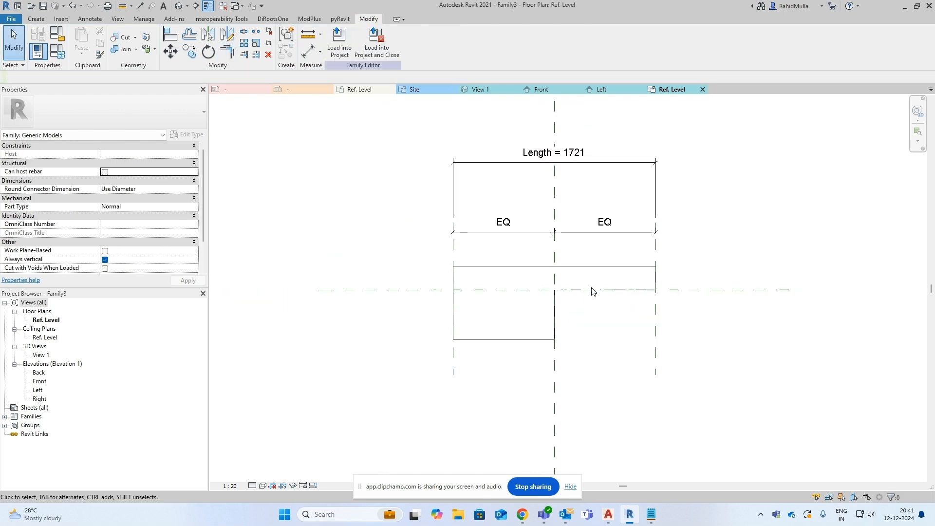
pyautogui.click(641, 317)
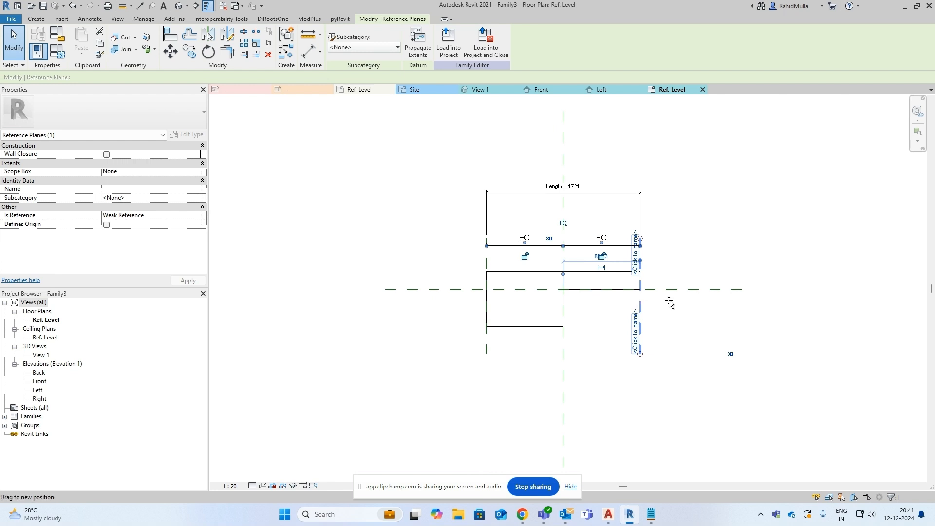
pyautogui.moveTo(641, 314); pyautogui.dragTo(679, 302)
pyautogui.click(616, 339)
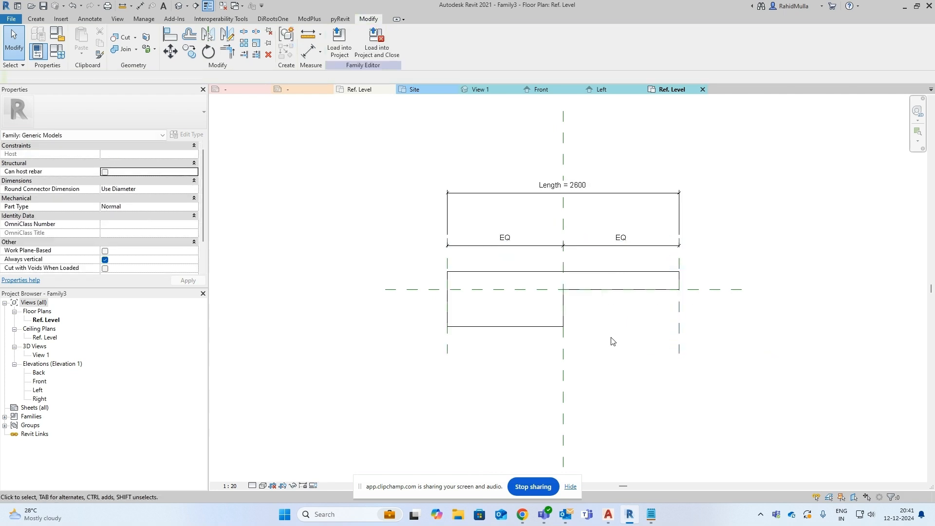
# Extend the lower ends of the outer left and right reference planes farther below the L-shaped extrusion
pyautogui.moveTo(628, 326); pyautogui.dragTo(566, 320, button='middle')
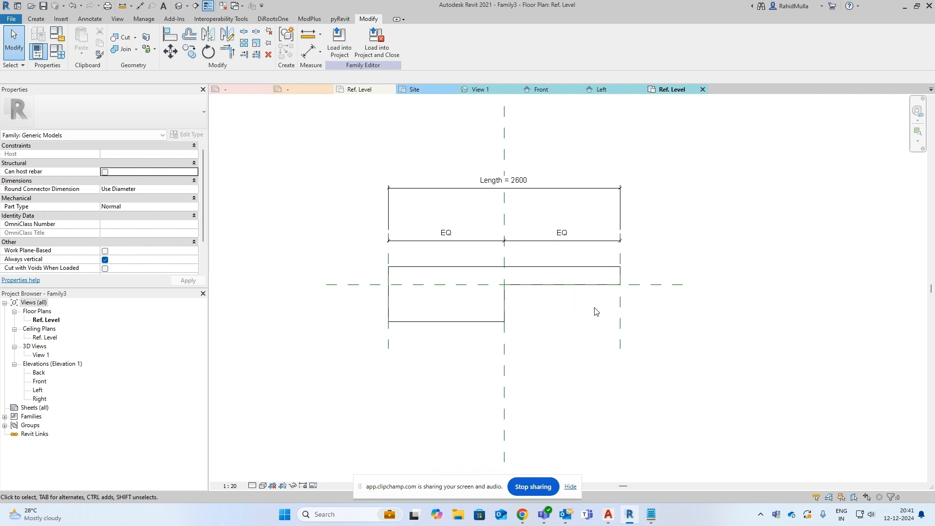
pyautogui.click(621, 308)
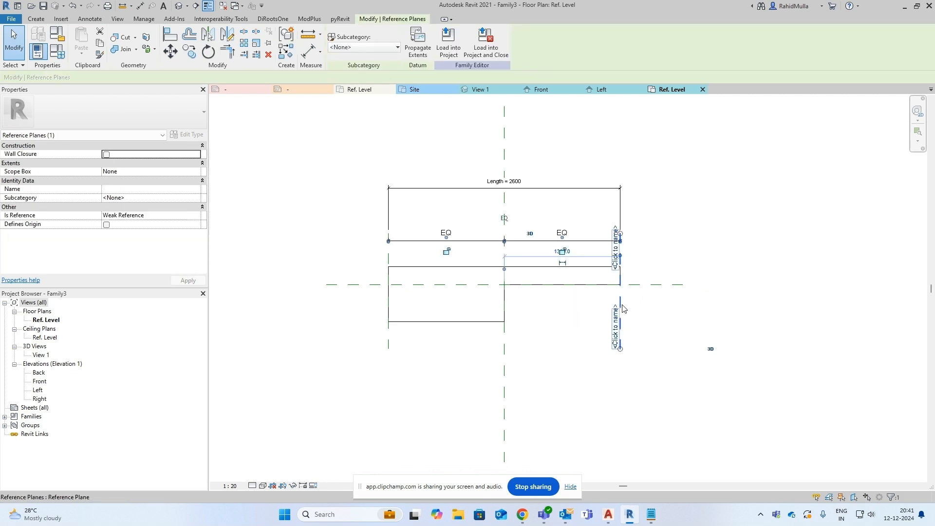
pyautogui.click(389, 346)
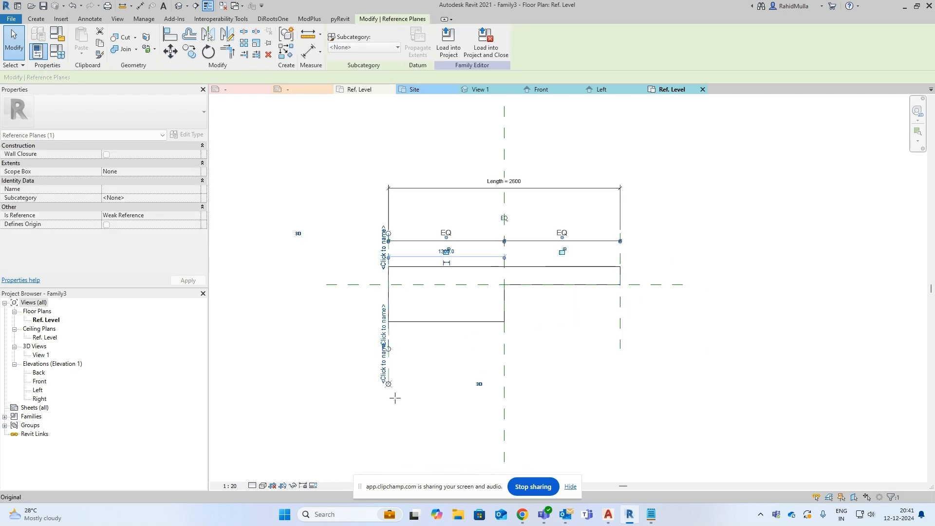
pyautogui.click(623, 343)
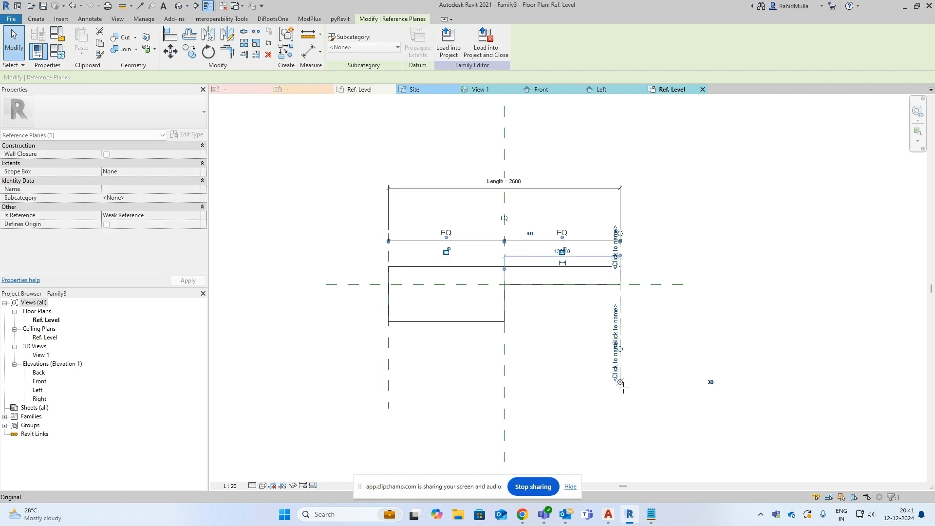
pyautogui.click(638, 391)
# Name the right reference plane Strong
pyautogui.click(620, 315)
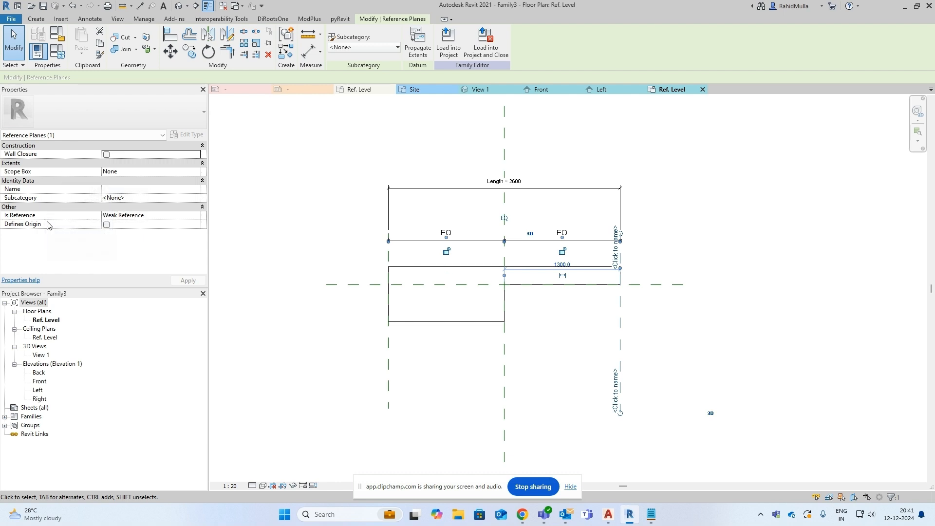
pyautogui.click(648, 333)
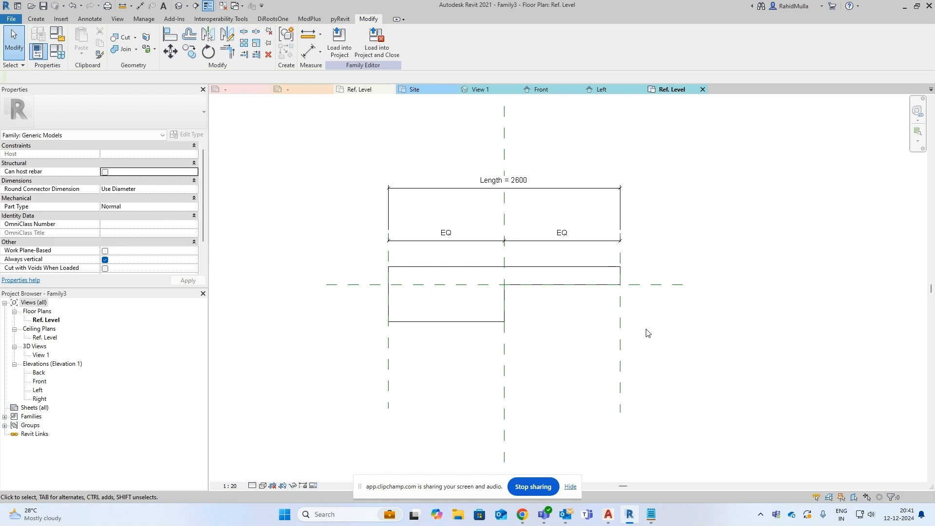
pyautogui.click(626, 323)
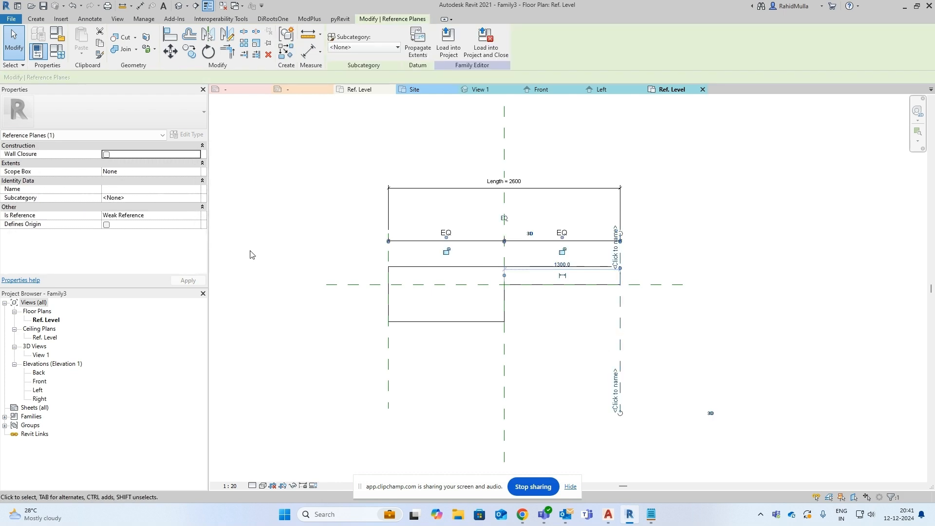
pyautogui.click(141, 188)
pyautogui.write('Stron')
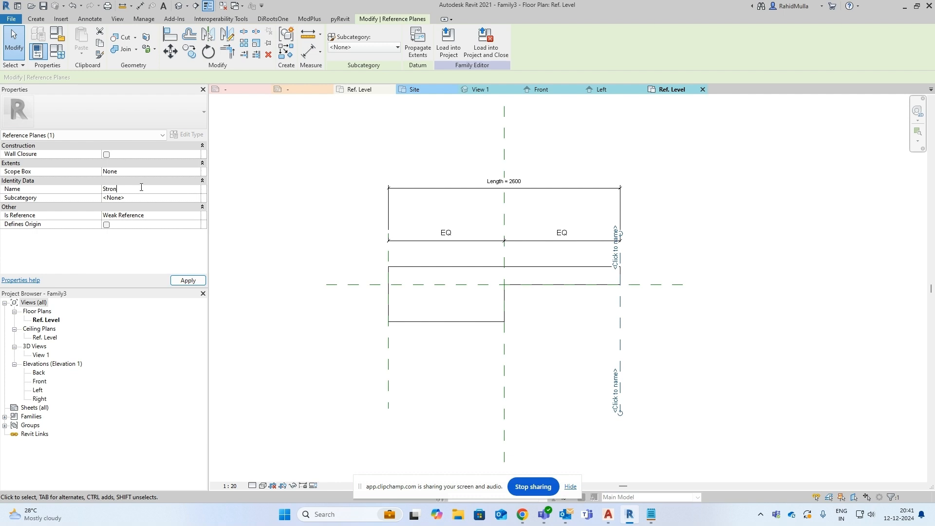
pyautogui.write('g')
pyautogui.press('Return')
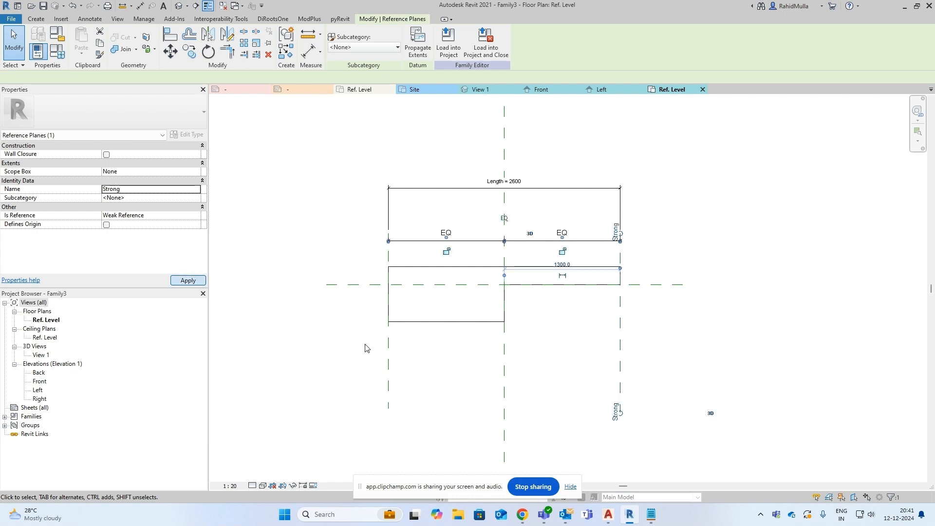
# Name the left reference plane Weak
pyautogui.click(388, 351)
pyautogui.click(142, 190)
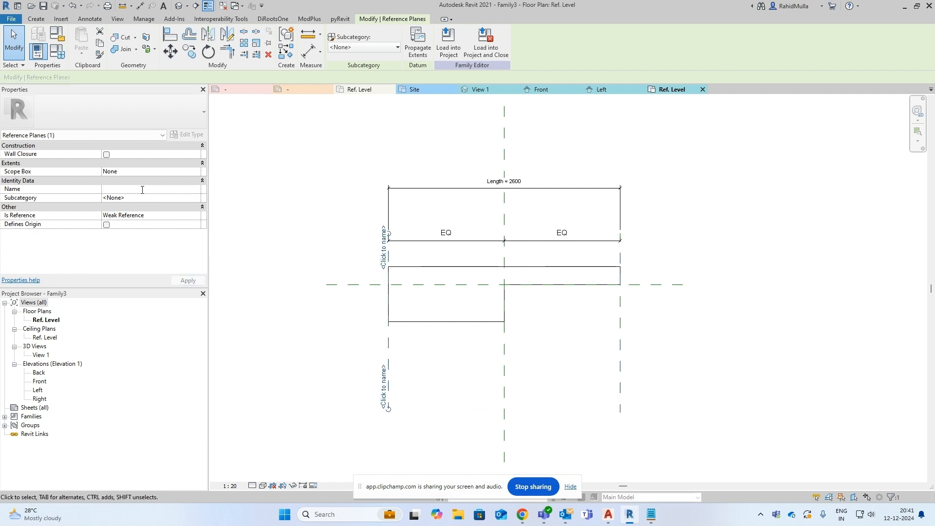
pyautogui.write('Weak')
pyautogui.press('Return')
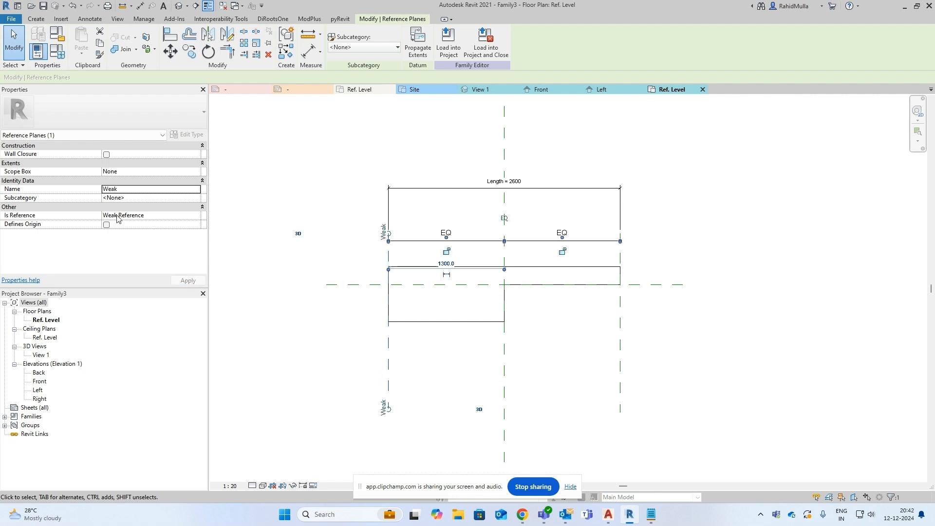
# Set the Is Reference property of the reference plane named Strong to Strong Reference and apply it
pyautogui.click(622, 325)
pyautogui.click(621, 325)
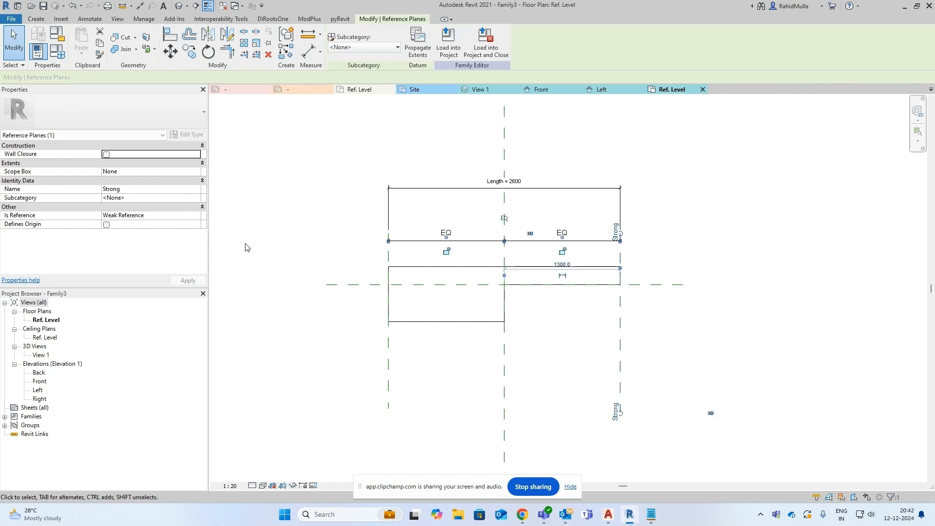
pyautogui.click(200, 217)
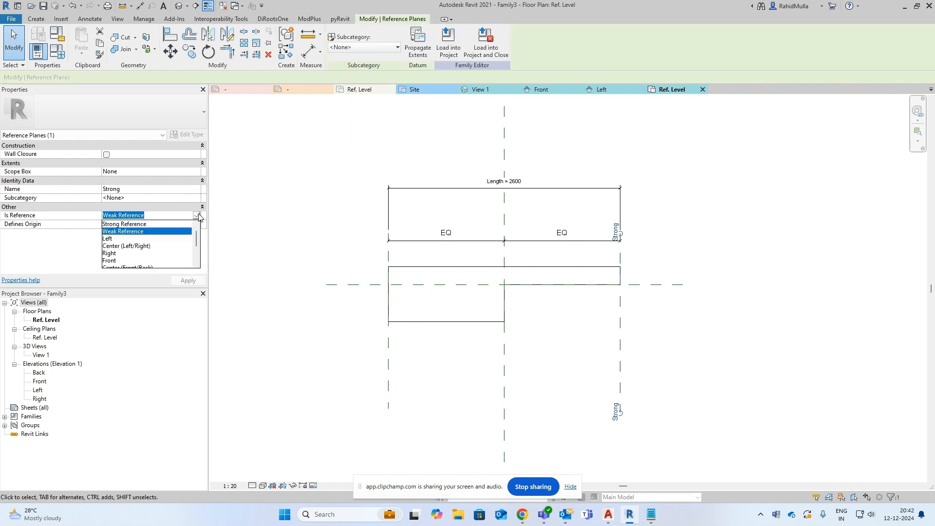
pyautogui.click(137, 224)
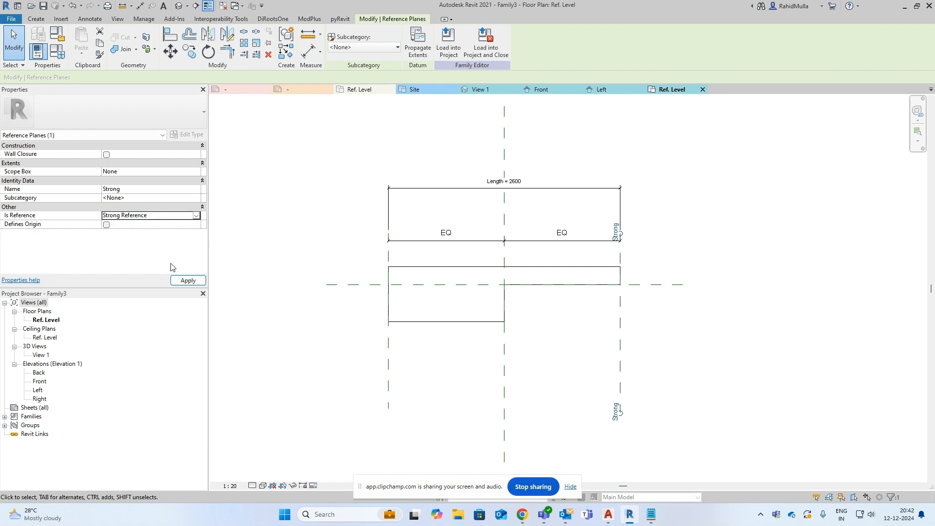
pyautogui.click(188, 281)
pyautogui.click(611, 316)
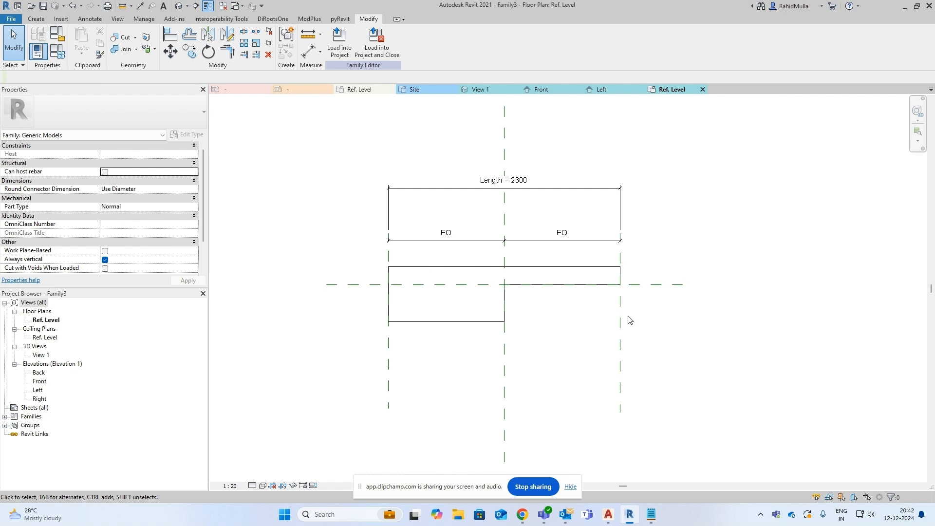
# Close the family's 3D and elevation views, and load the family into RAC_basic_sample_project.rvt
pyautogui.click(519, 88)
pyautogui.click(515, 89)
pyautogui.click(516, 89)
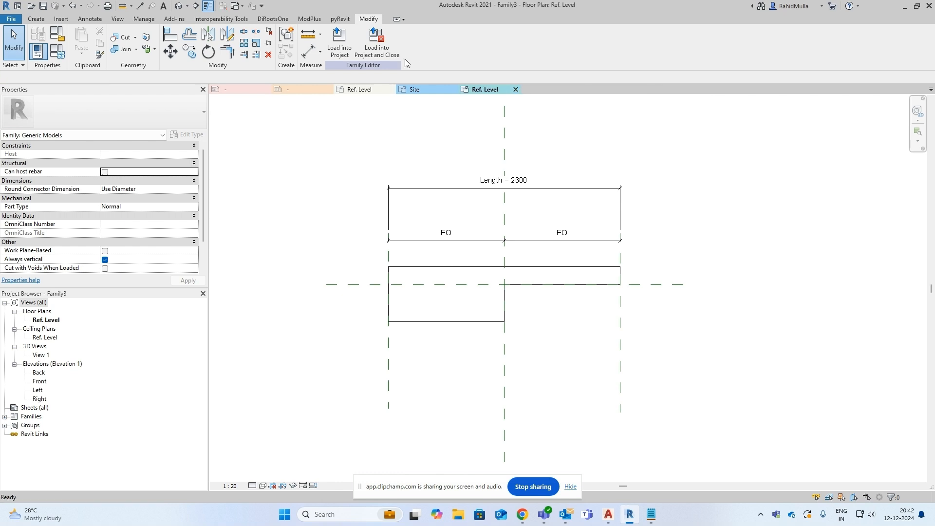
pyautogui.click(339, 43)
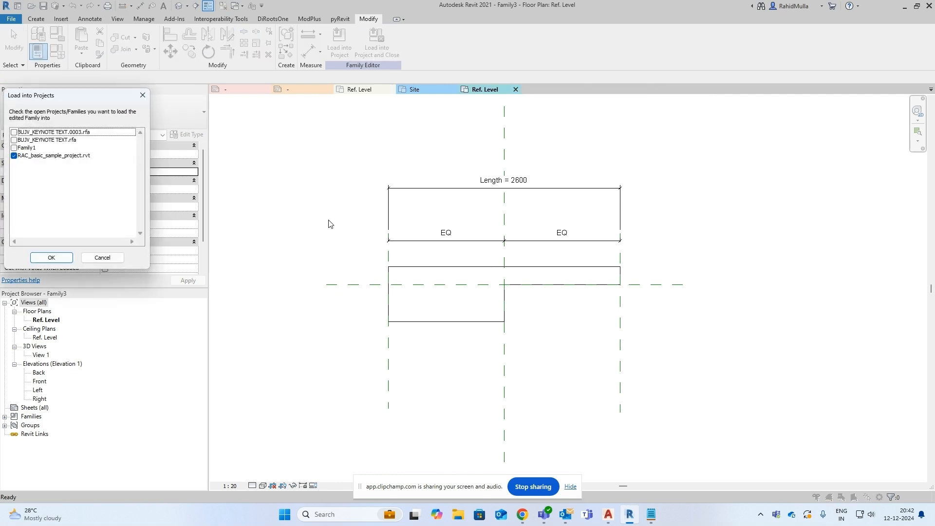
pyautogui.click(54, 258)
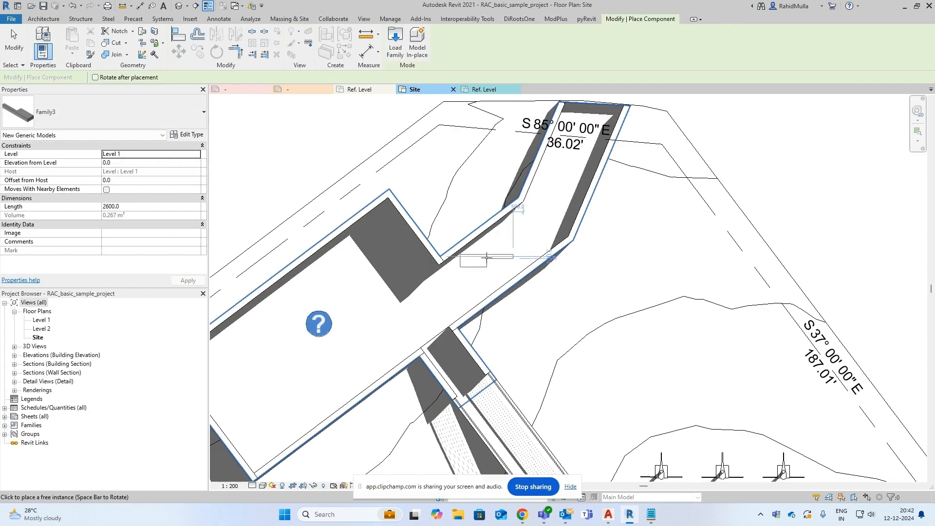
# Place one instance of the family between the retaining walls in the Site plan and display the view in wireframe
pyautogui.scroll(5, 501, 260)
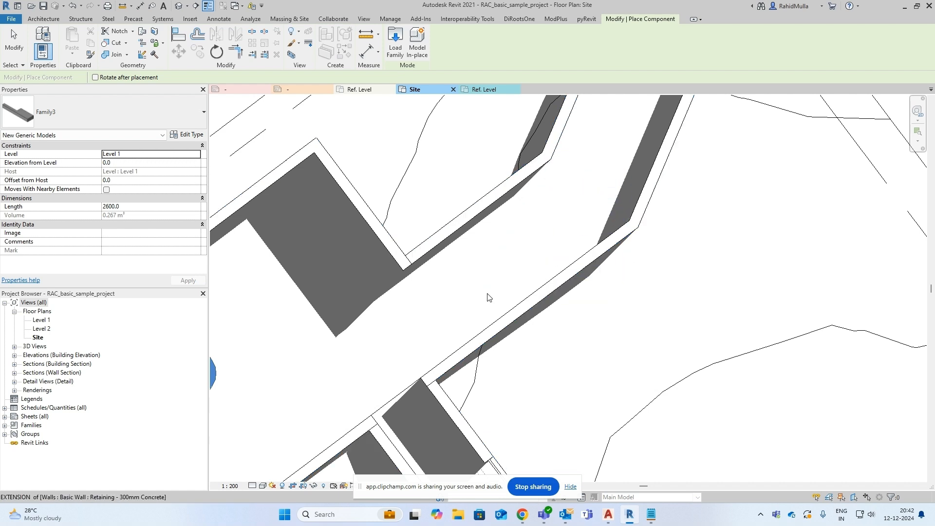
pyautogui.press('Escape')
pyautogui.press('w')
pyautogui.press('f')
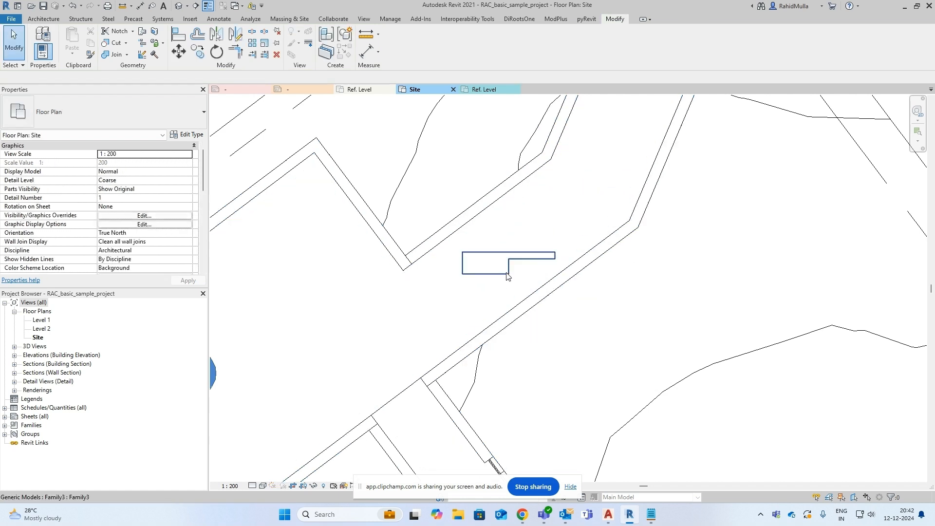
# Rehost the placed instance on the 150mm foundation slab using Pick New Host, and turn off the view's shadows
pyautogui.click(506, 276)
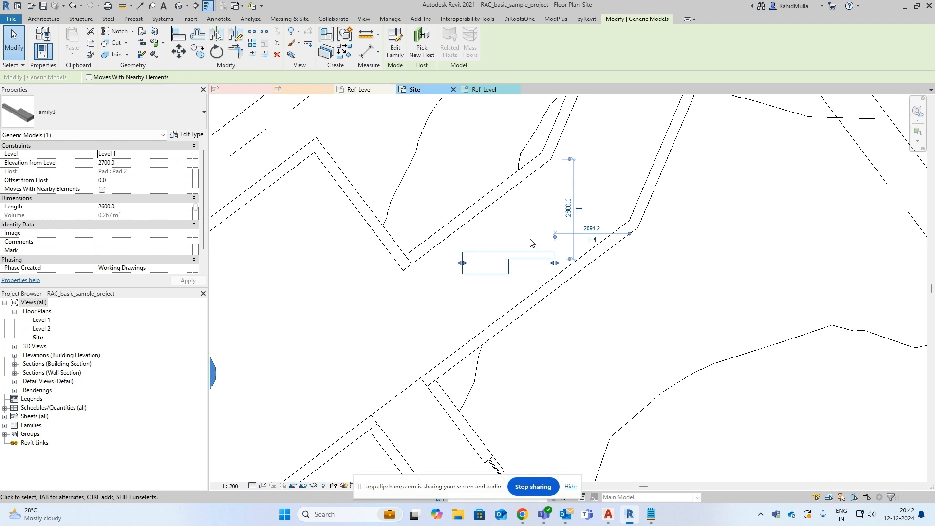
pyautogui.click(518, 266)
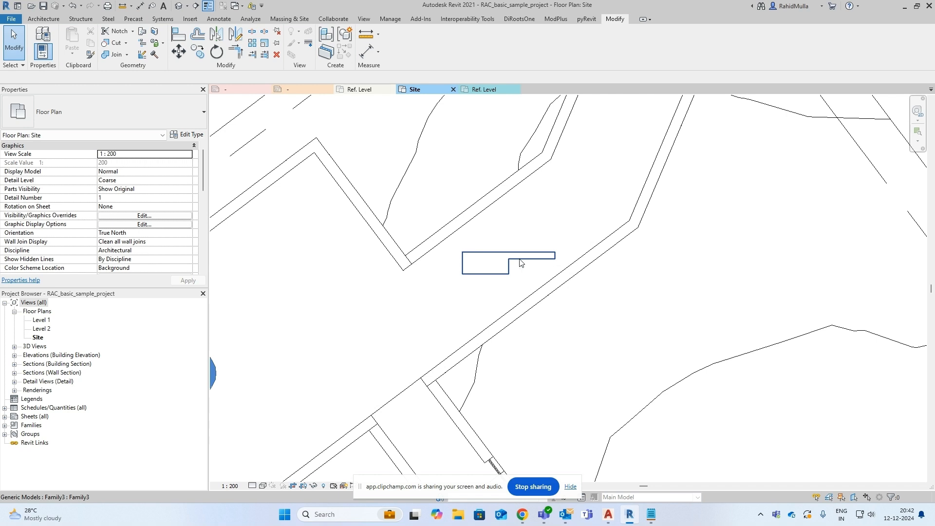
pyautogui.click(520, 263)
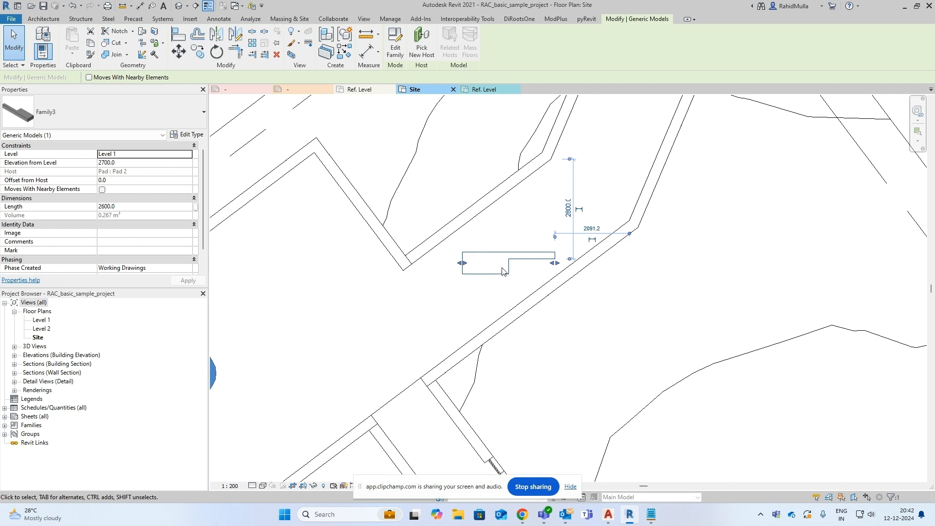
pyautogui.click(422, 51)
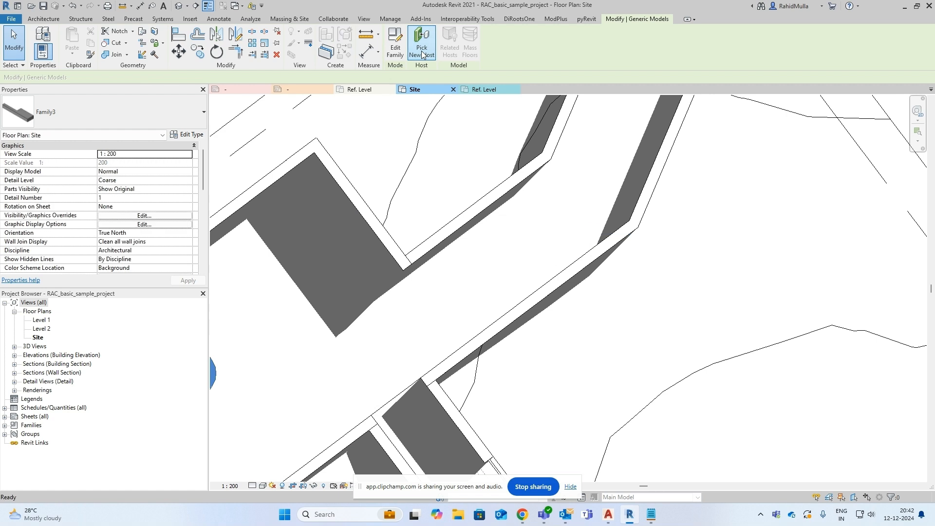
pyautogui.click(493, 262)
pyautogui.press('Escape')
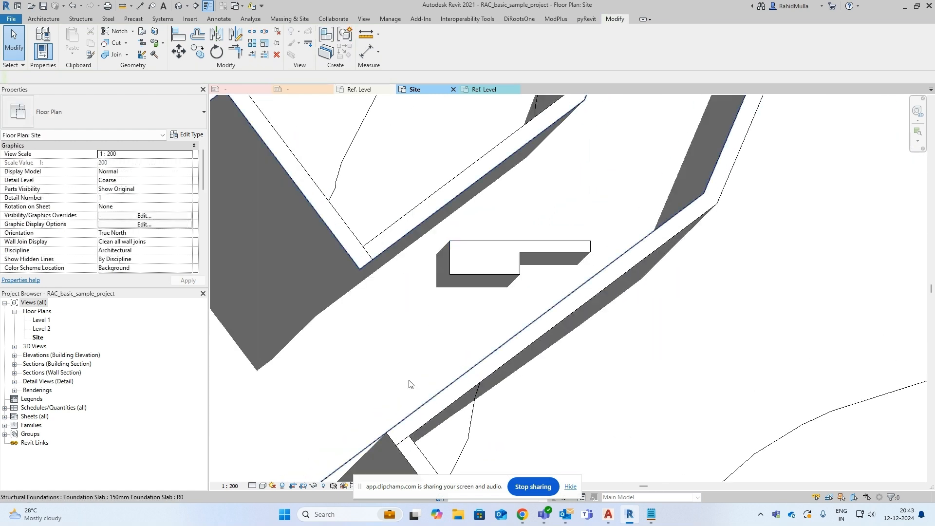
pyautogui.click(282, 486)
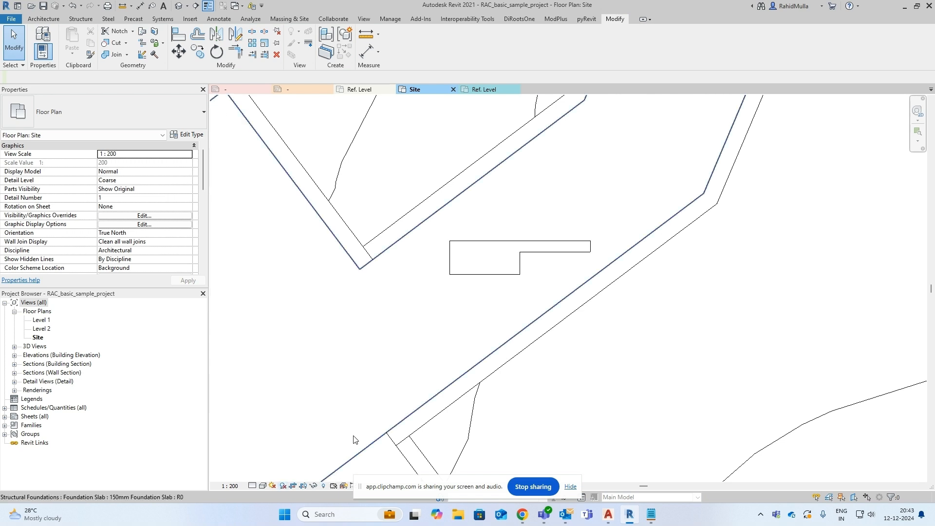
# Rotate the placed instance through a full turn in four quarter-turn increments
pyautogui.click(488, 271)
pyautogui.press('space')
pyautogui.press('space')
pyautogui.press('space')
pyautogui.press('space')
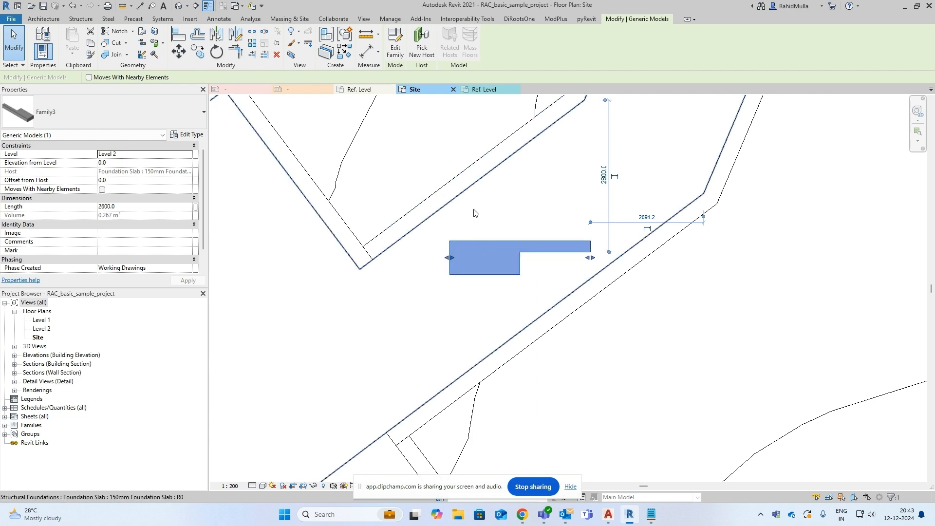
# Try aligning the instance's long upper edge to the inner face of the upper retaining wall, and undo the alignment
pyautogui.press('Escape')
pyautogui.press('a')
pyautogui.press('l')
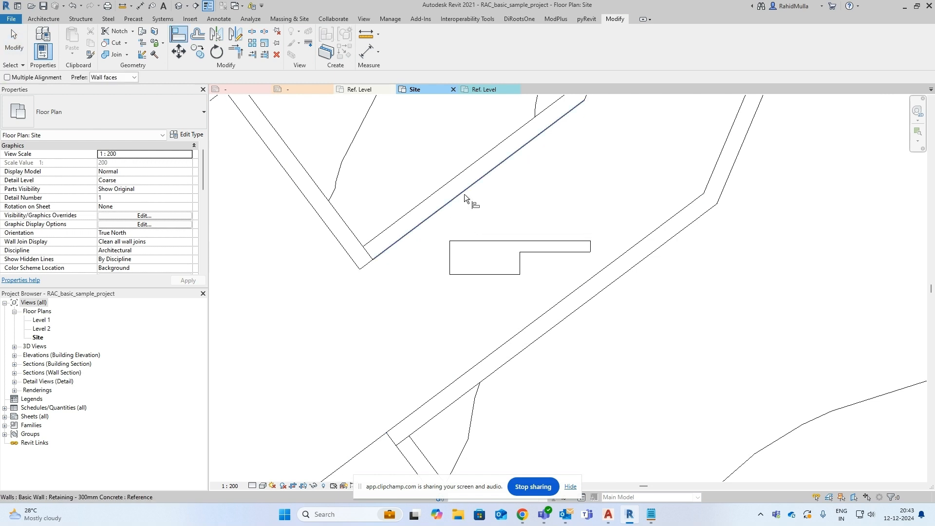
pyautogui.click(463, 194)
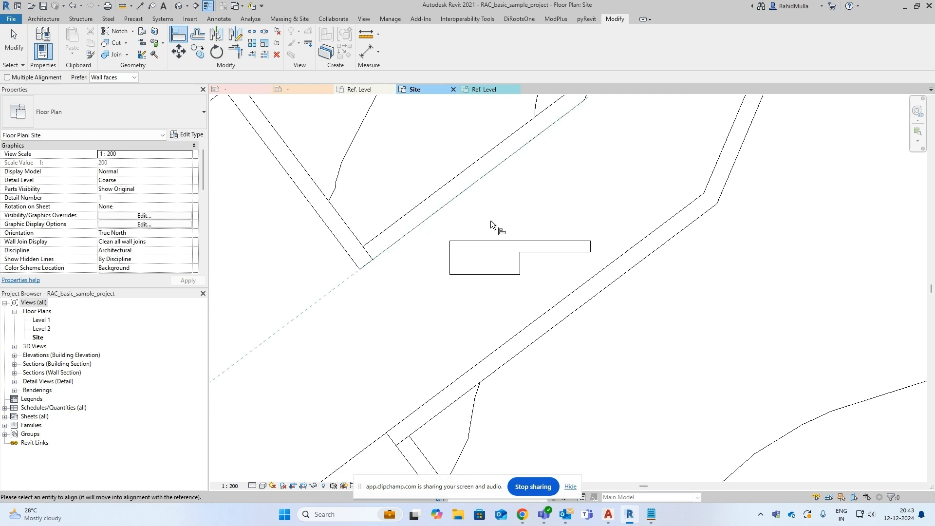
pyautogui.click(510, 242)
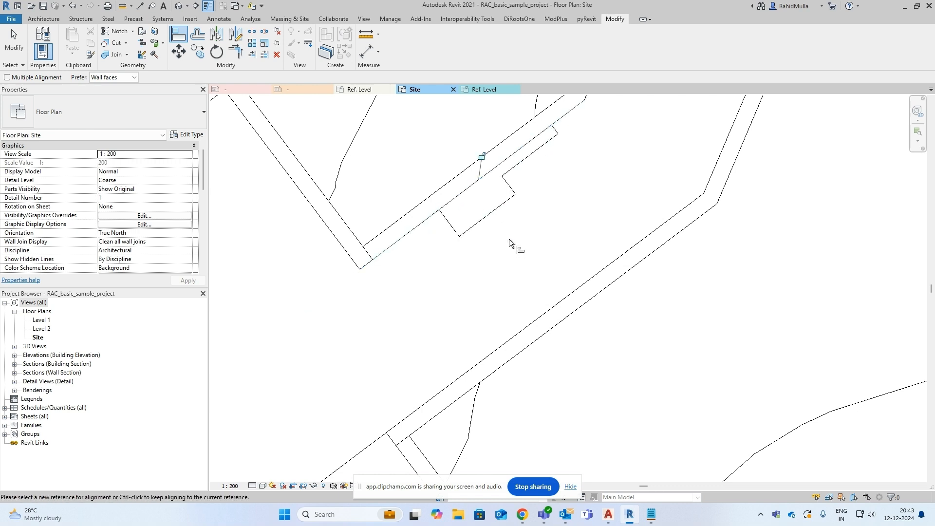
pyautogui.hotkey('ctrl', 'z')
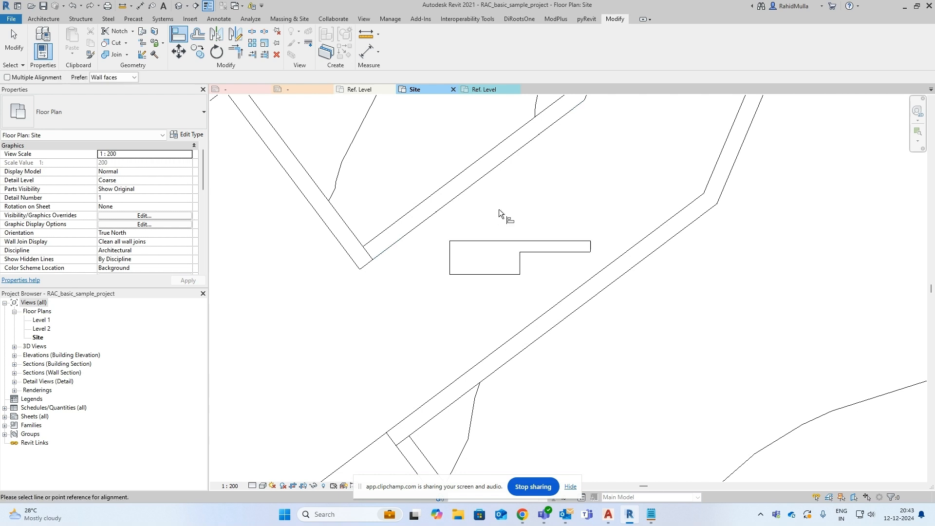
pyautogui.click(482, 252)
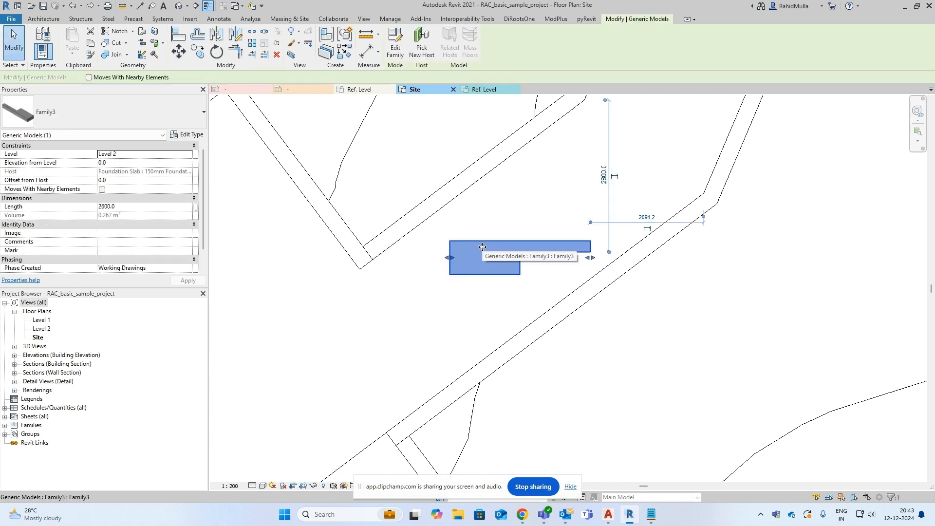
pyautogui.press('r')
pyautogui.press('o')
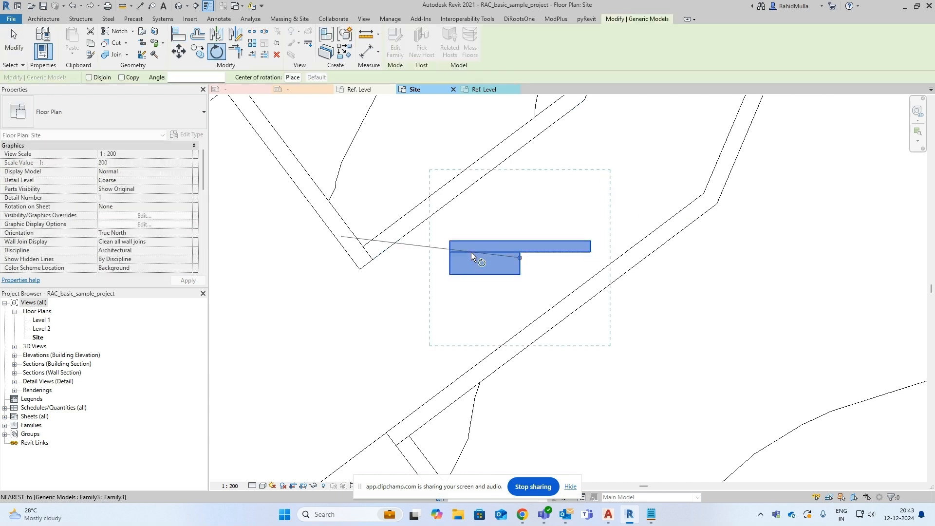
pyautogui.press('Escape')
pyautogui.press('Escape')
# Move the instance by its upper left corner onto the inner face of the upper retaining wall
pyautogui.click(537, 242)
pyautogui.press('m')
pyautogui.press('v')
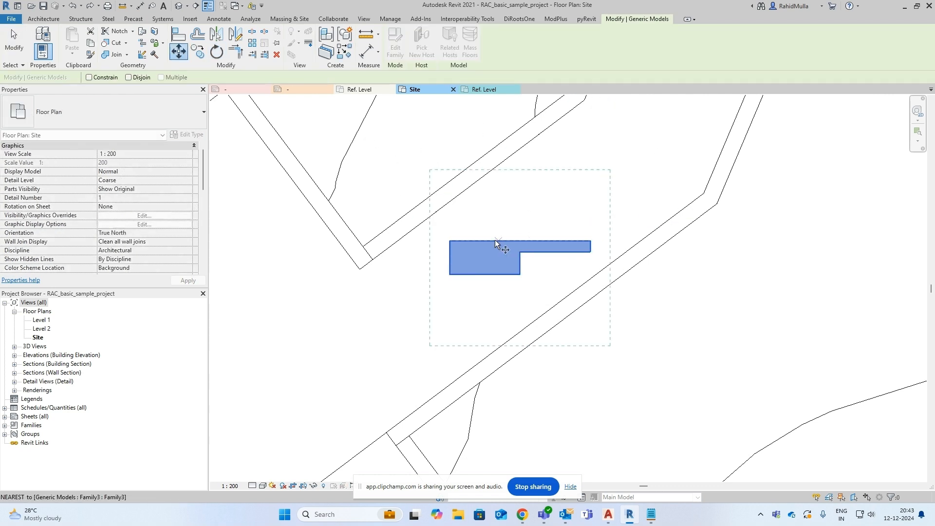
pyautogui.click(450, 241)
pyautogui.click(428, 220)
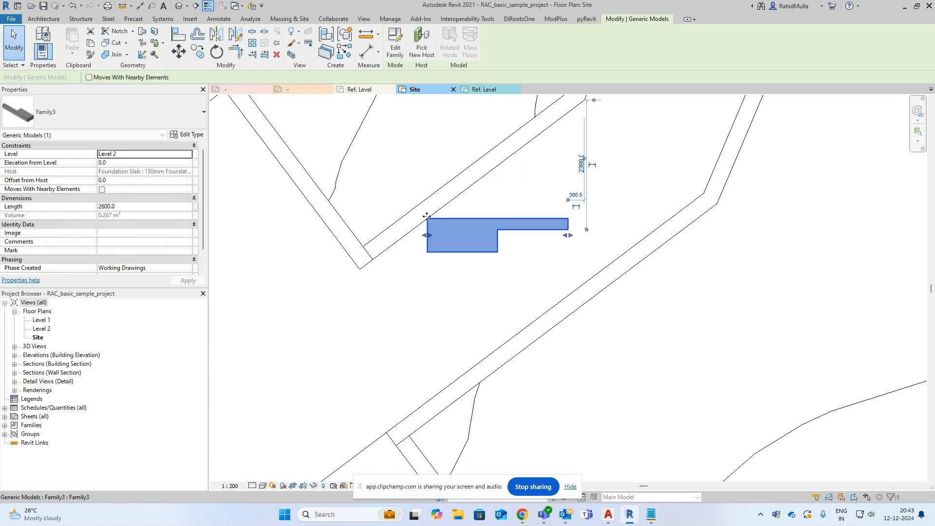
# Rotate the instance about its upper left corner so its long edge lies along the inner face of the upper retaining wall
pyautogui.press('Escape')
pyautogui.click(459, 223)
pyautogui.press('r')
pyautogui.press('o')
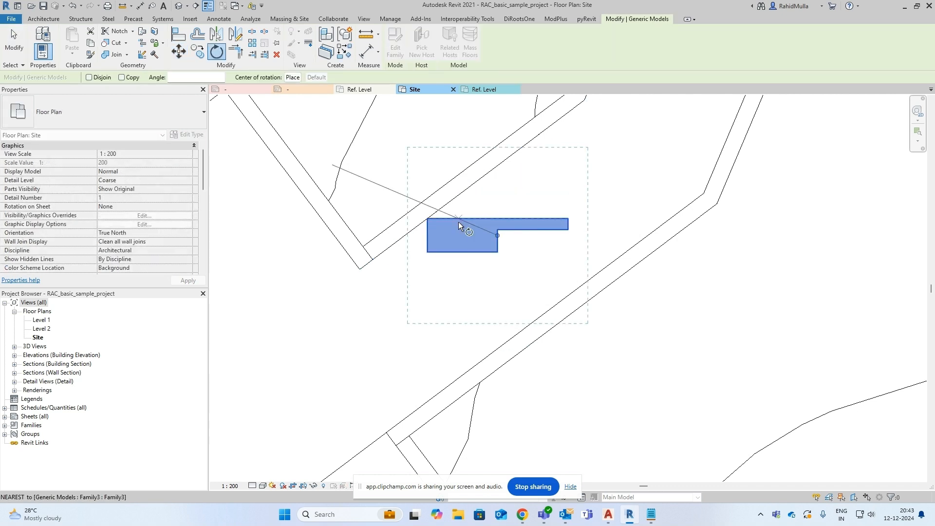
pyautogui.click(291, 77)
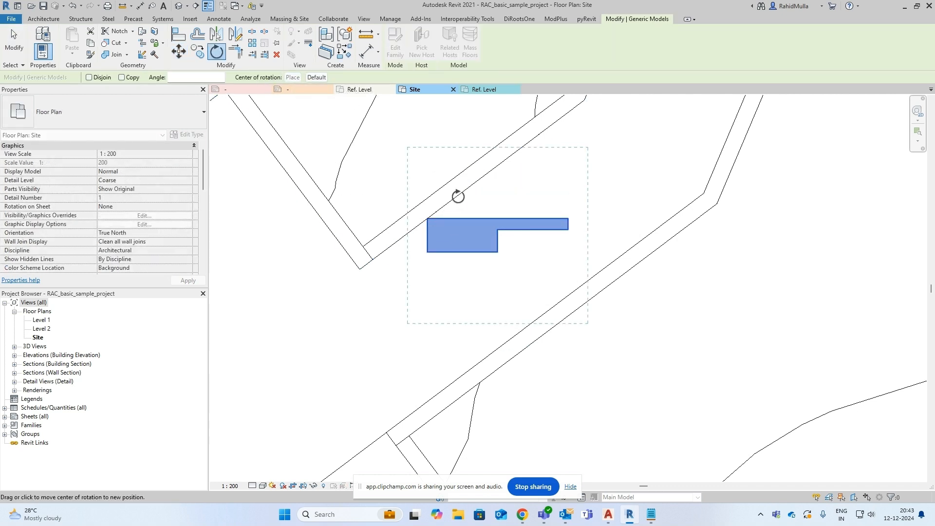
pyautogui.click(427, 218)
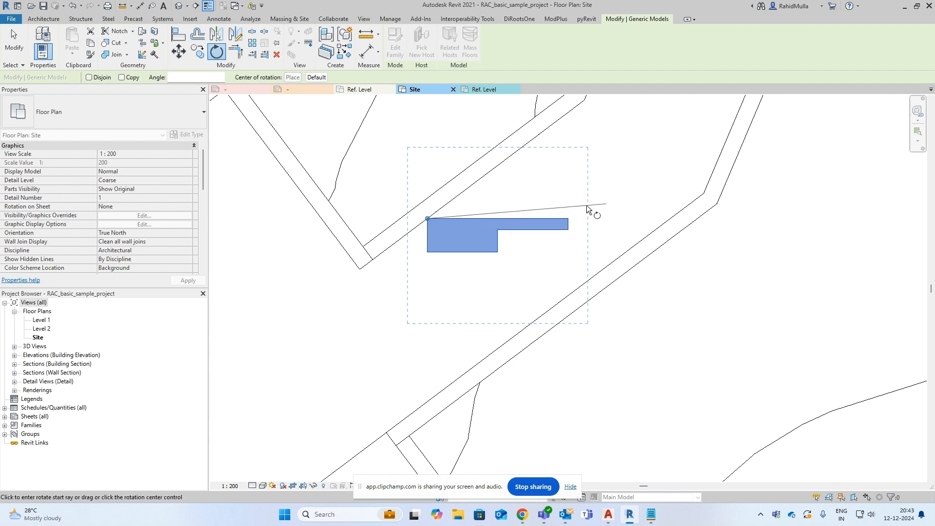
pyautogui.click(563, 218)
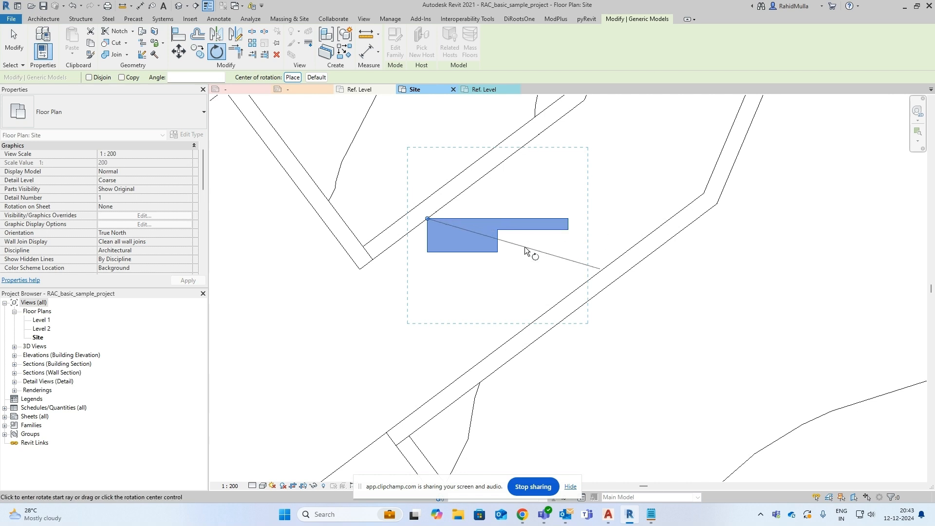
pyautogui.click(539, 217)
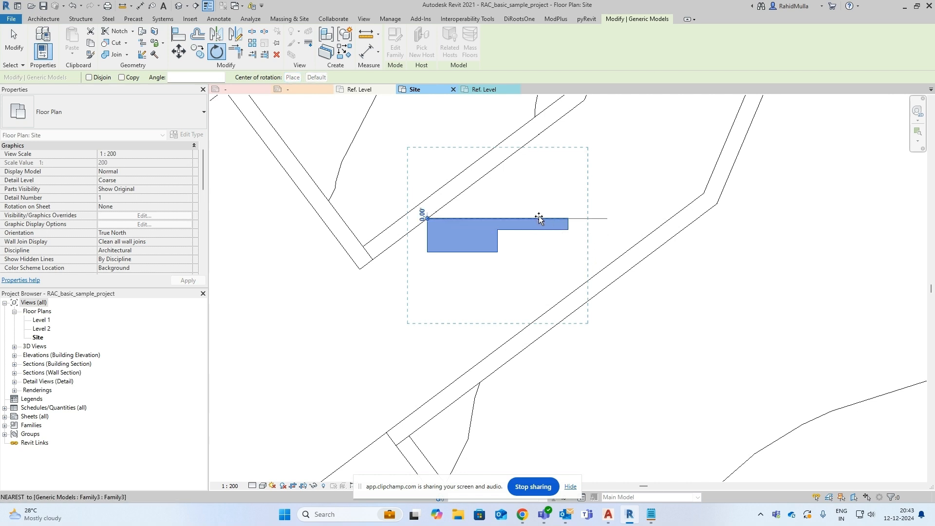
pyautogui.click(515, 156)
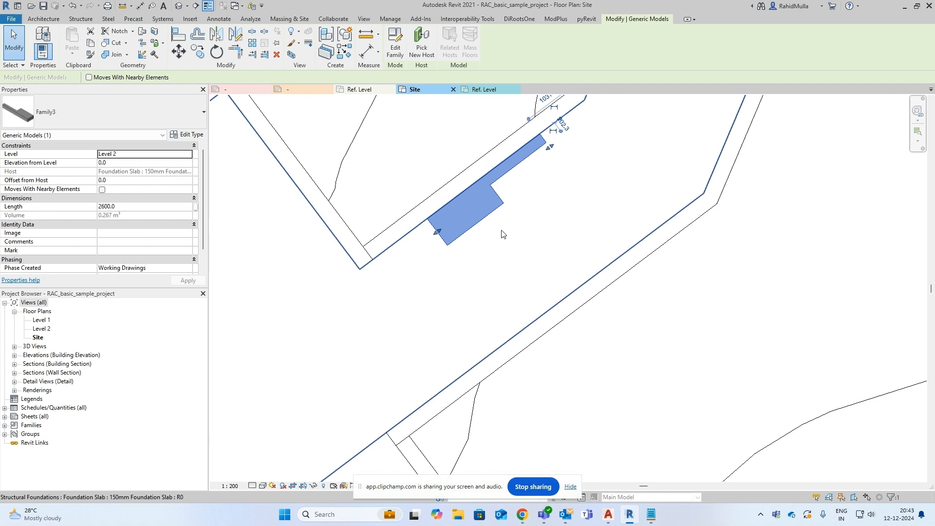
pyautogui.moveTo(507, 229); pyautogui.dragTo(502, 273, button='middle')
pyautogui.press('Escape')
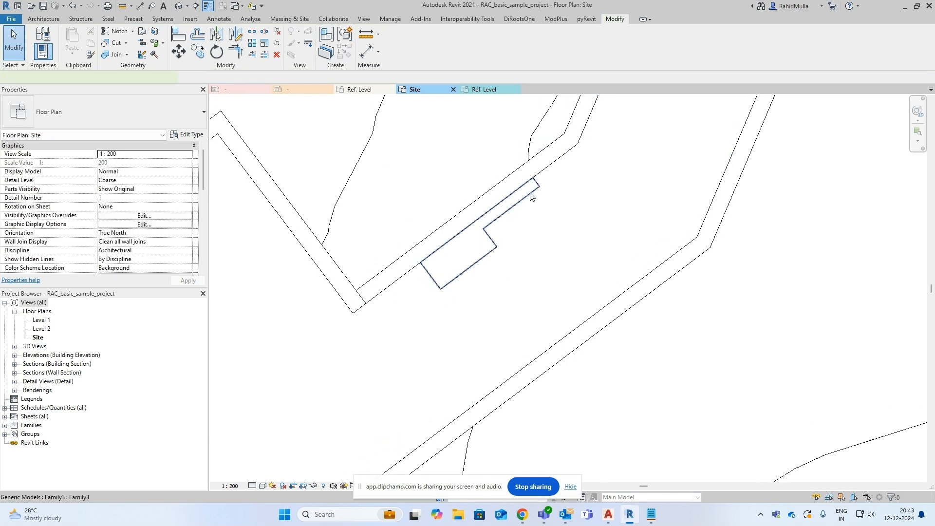
# Nudge the rotated instance away from the upper retaining wall into the space between the two walls
pyautogui.click(513, 206)
pyautogui.press('Right')
pyautogui.press('Down')
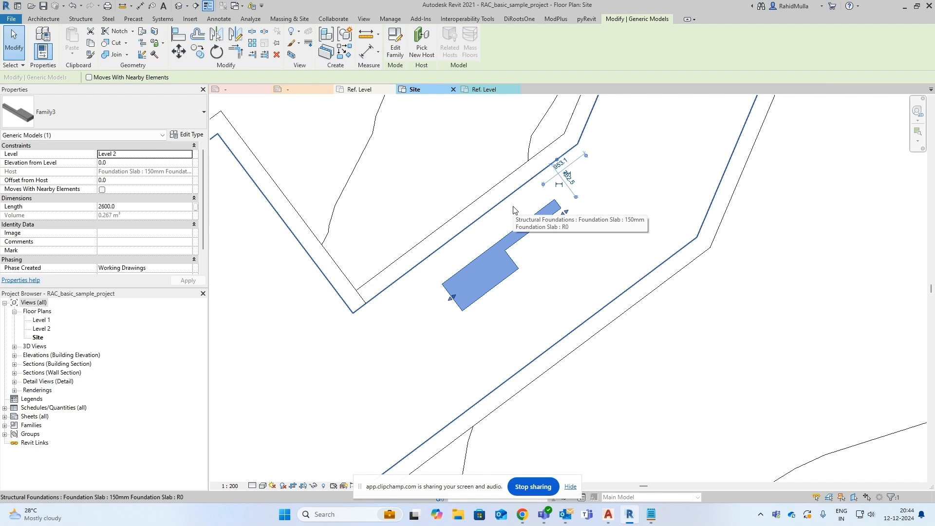
pyautogui.moveTo(543, 249); pyautogui.dragTo(552, 268, button='middle')
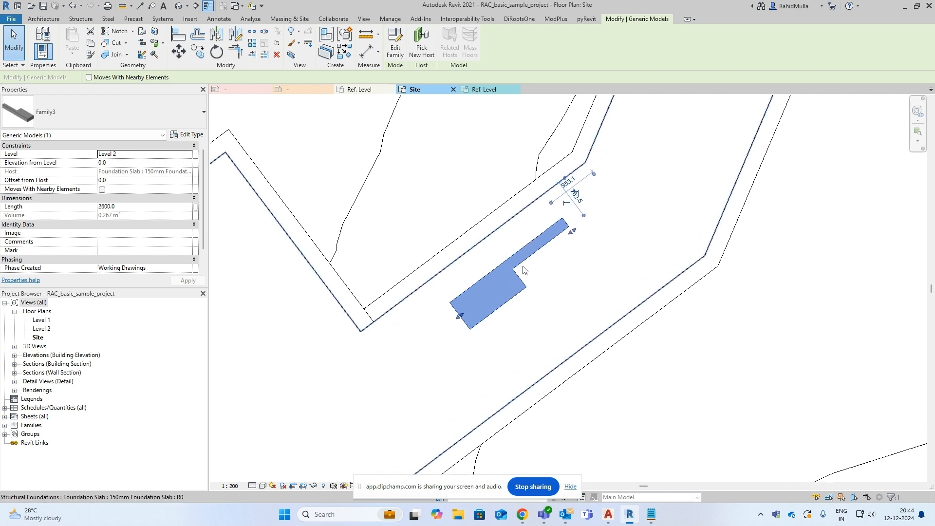
# Rotate the instance a quarter turn counterclockwise and pull in its narrow end to a length of about 1712 mm
pyautogui.press('space')
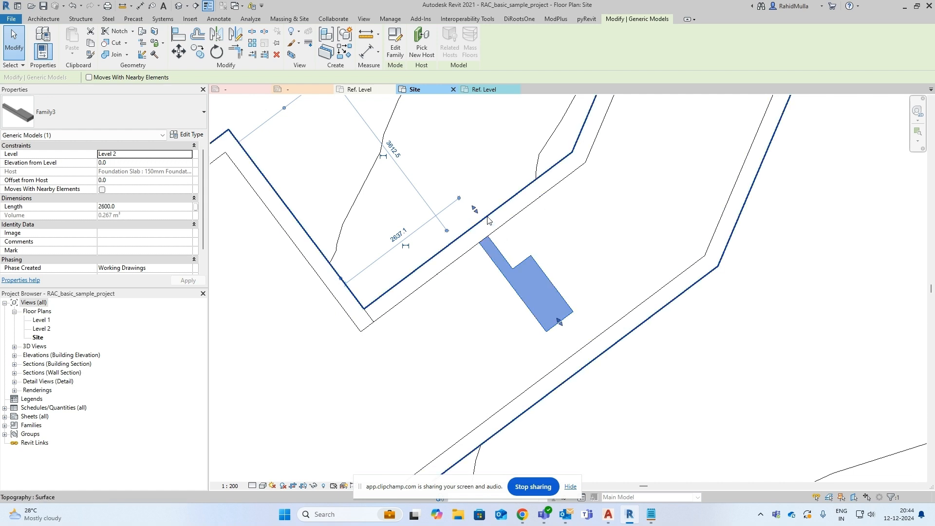
pyautogui.moveTo(476, 209); pyautogui.dragTo(506, 251)
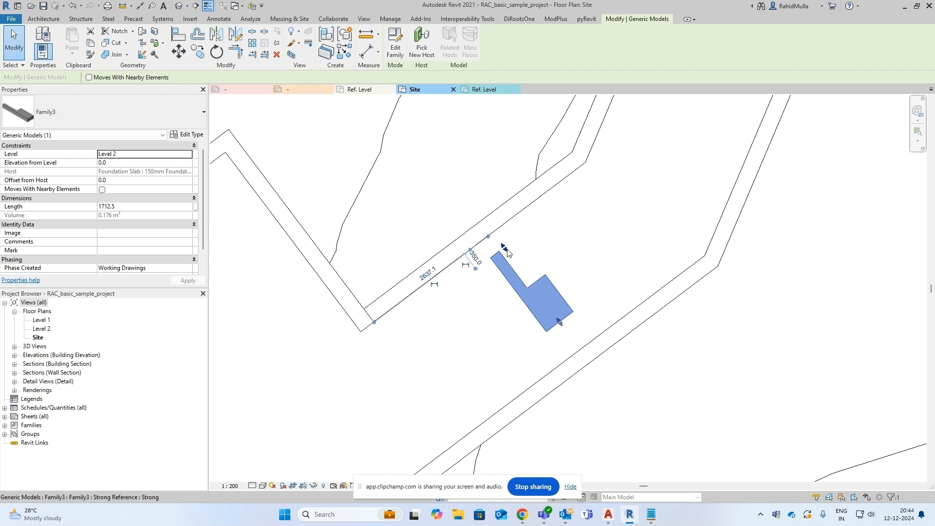
pyautogui.press('Escape')
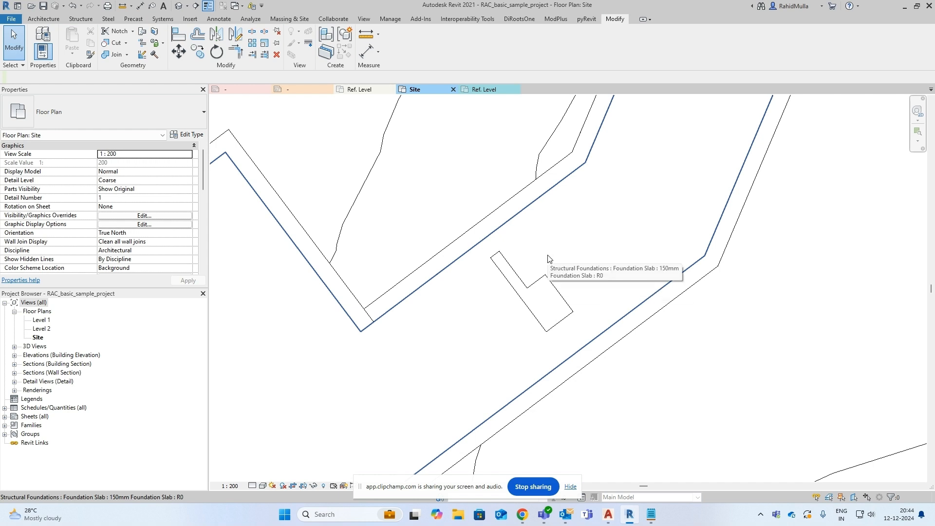
# Align the instance's wide end to the inner face of the lower retaining wall
pyautogui.press('a')
pyautogui.press('l')
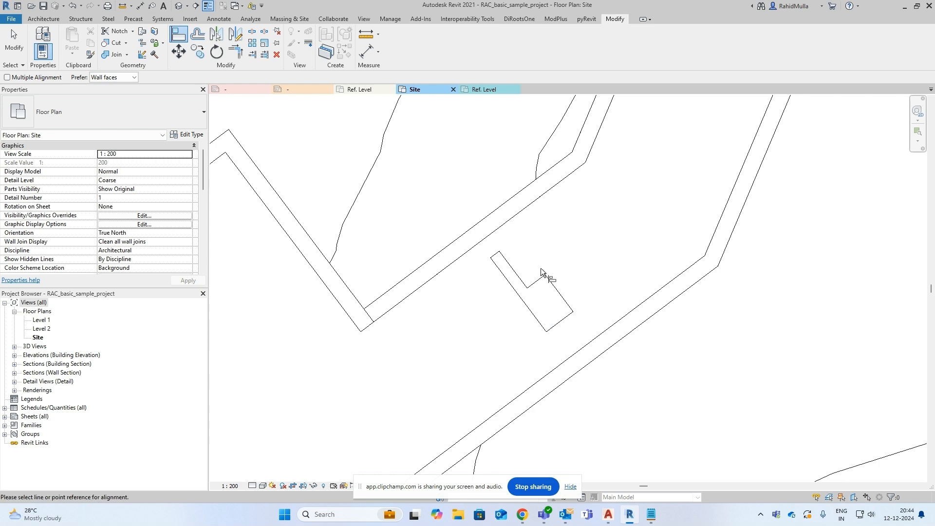
pyautogui.click(585, 345)
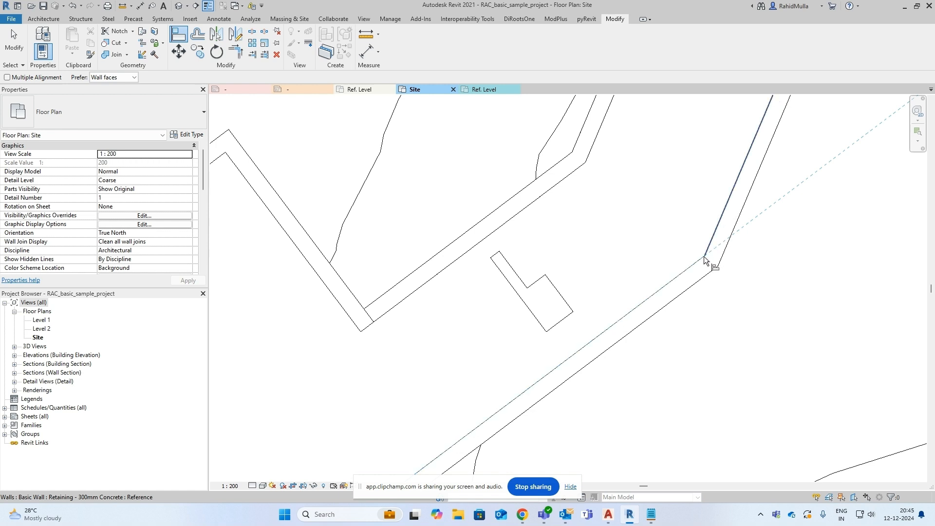
pyautogui.click(565, 326)
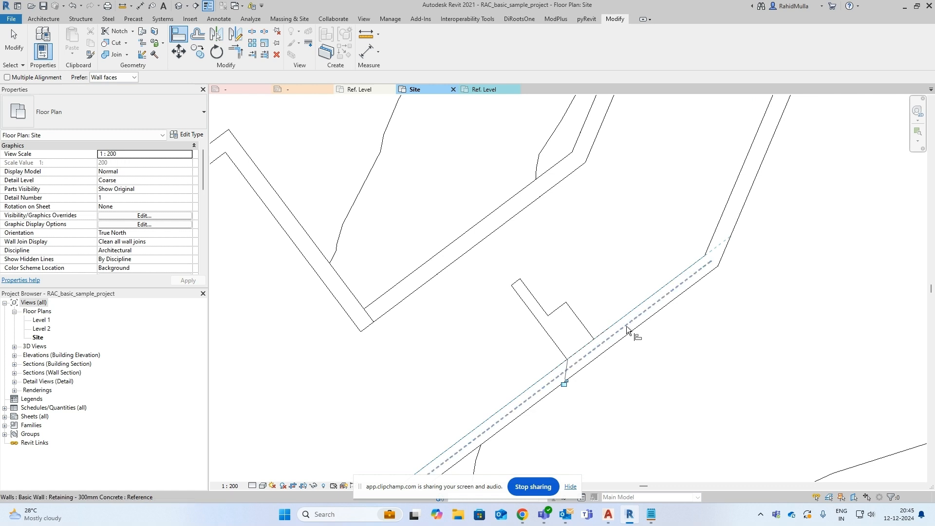
pyautogui.press('Escape')
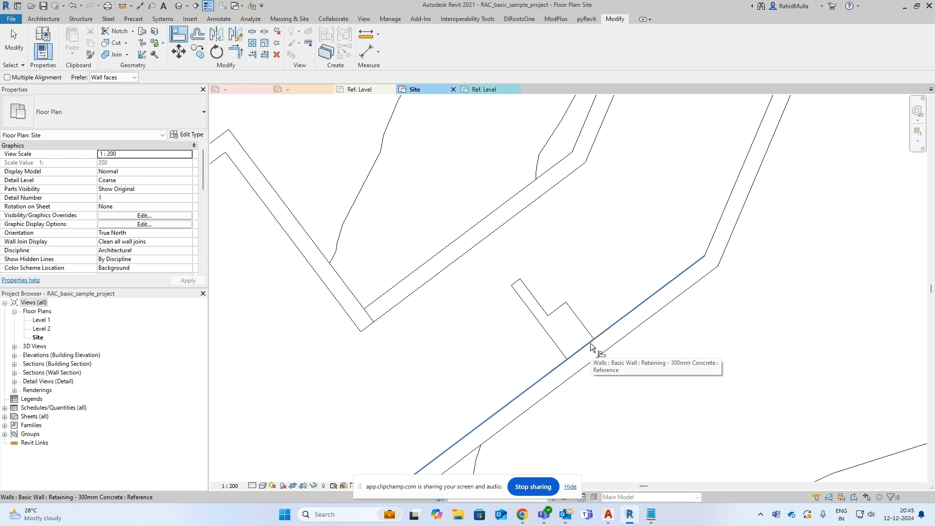
pyautogui.press('Escape')
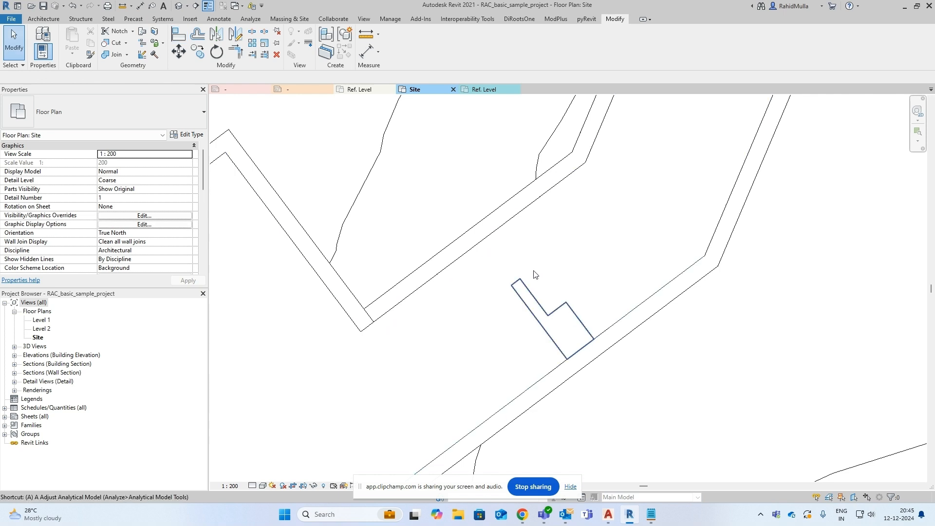
# Try aligning the strong reference at the instance's narrow end to the upper retaining wall's inner face, and undo the alignment
pyautogui.press('l')
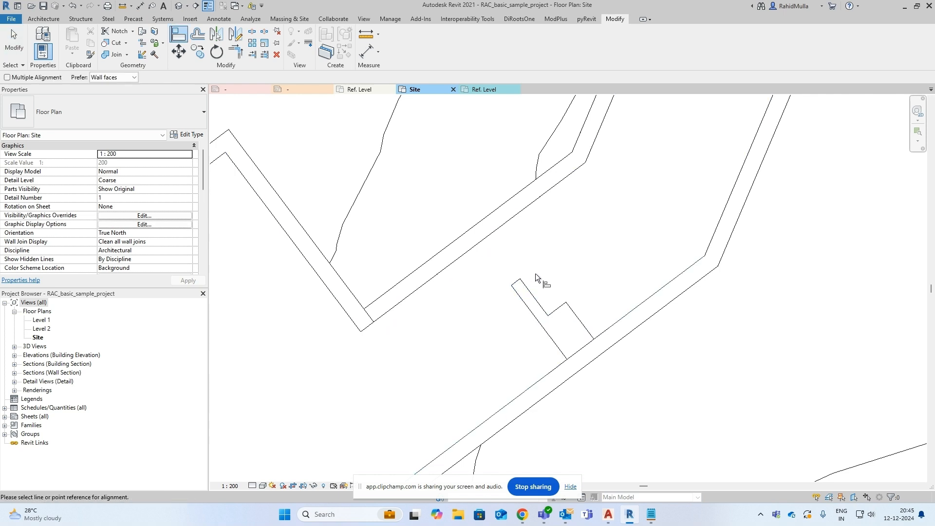
pyautogui.click(502, 225)
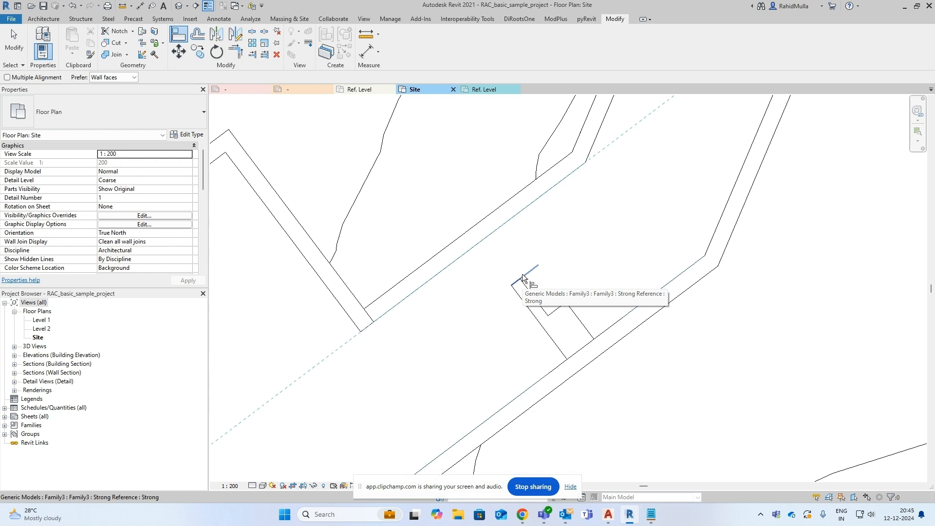
pyautogui.click(523, 275)
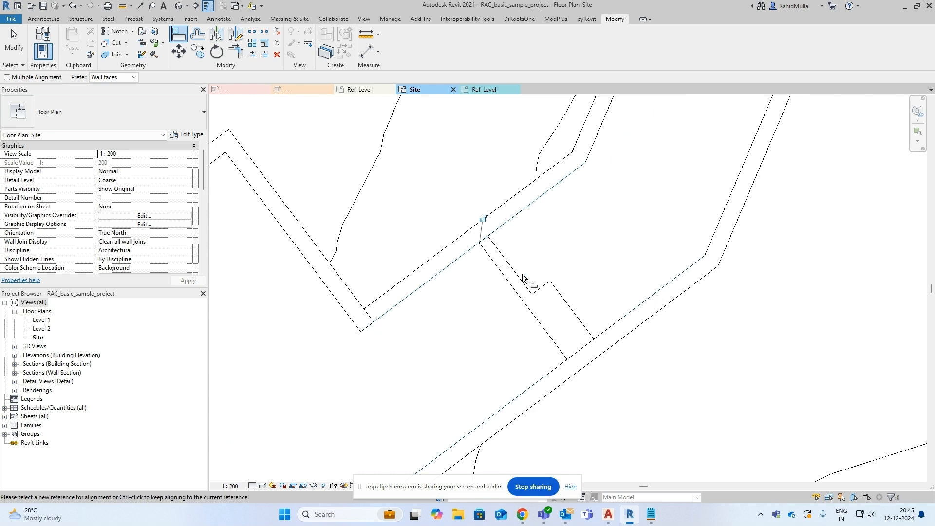
pyautogui.hotkey('ctrl', 'z')
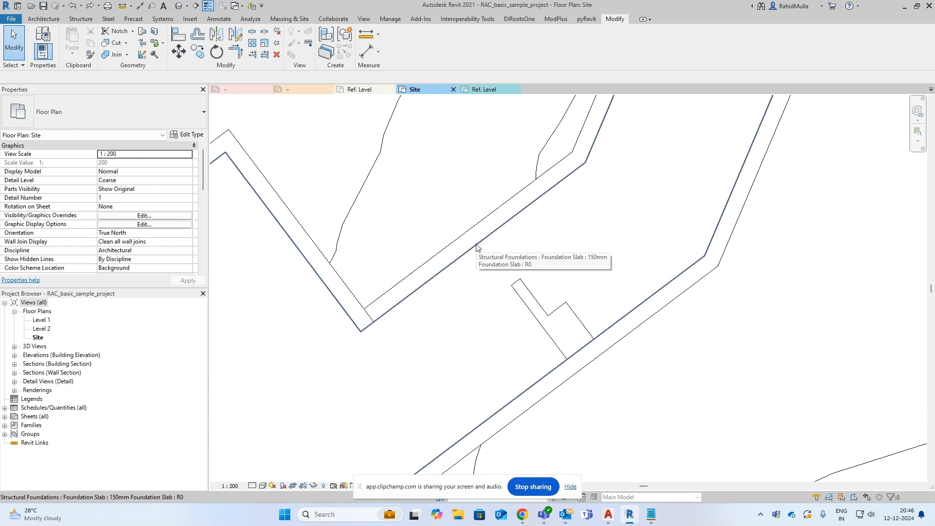
# Nudge the instance upward off the lower retaining wall so it sits free between the two walls
pyautogui.click(552, 312)
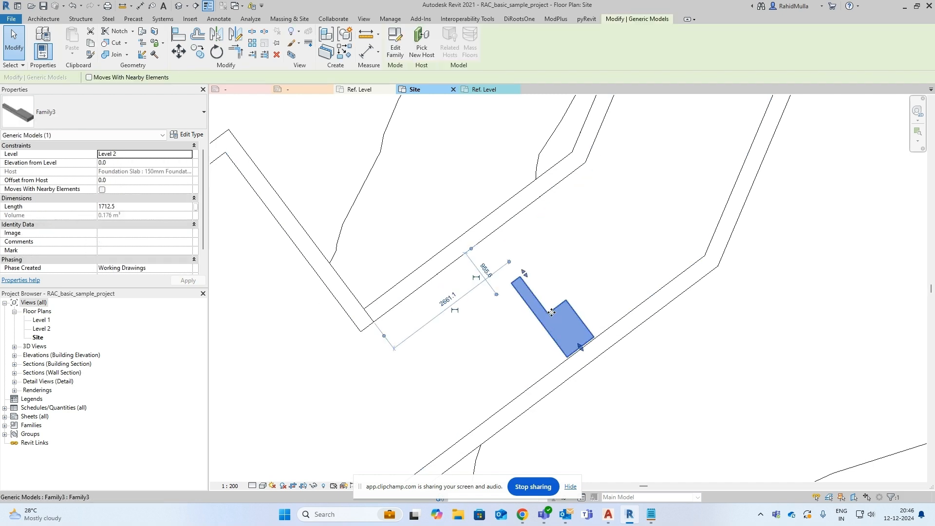
pyautogui.press('Up')
pyautogui.press('Up')
pyautogui.press('Up')
pyautogui.press('Up')
pyautogui.press('Up')
pyautogui.press('Up')
pyautogui.press('Up')
pyautogui.press('Up')
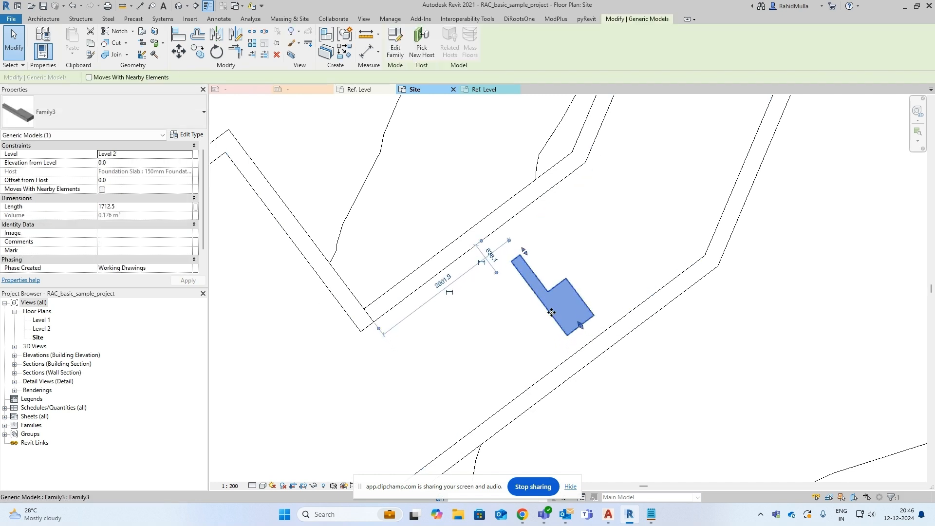
pyautogui.press('Up')
pyautogui.press('Up')
pyautogui.press('Up')
pyautogui.press('Up')
pyautogui.press('Escape')
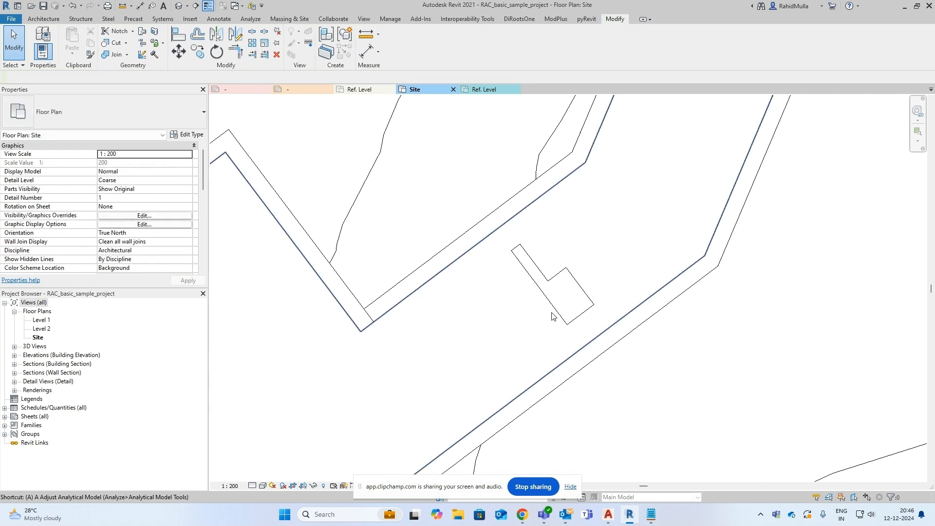
# Align the instance's narrow end to the inner face of the upper retaining wall
pyautogui.press('l')
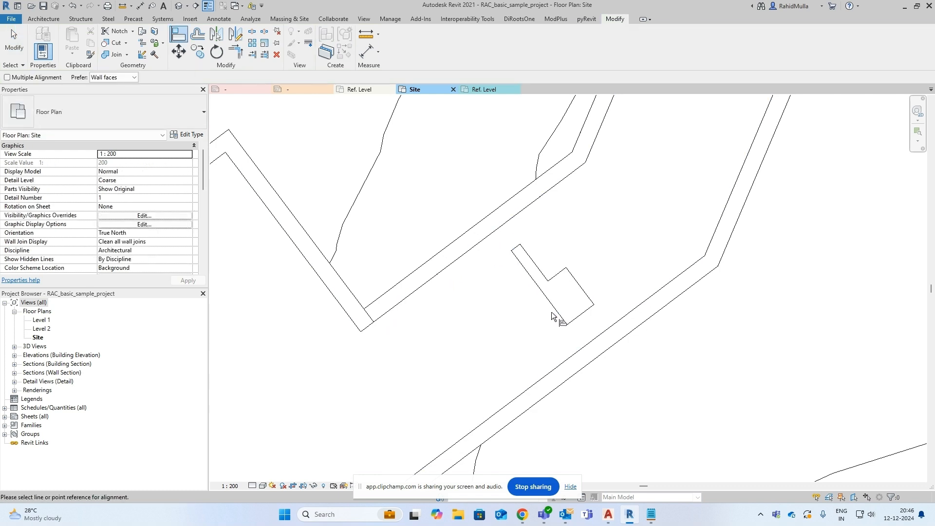
pyautogui.click(511, 220)
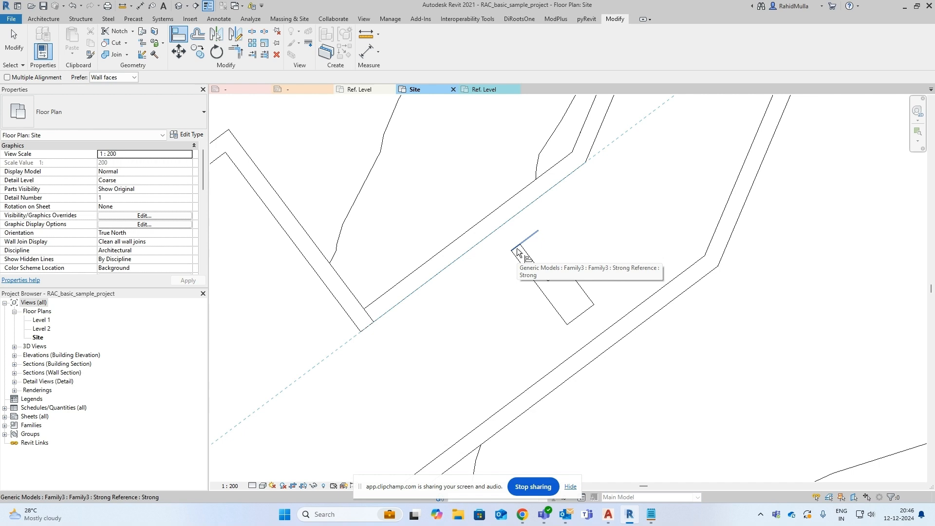
pyautogui.click(504, 225)
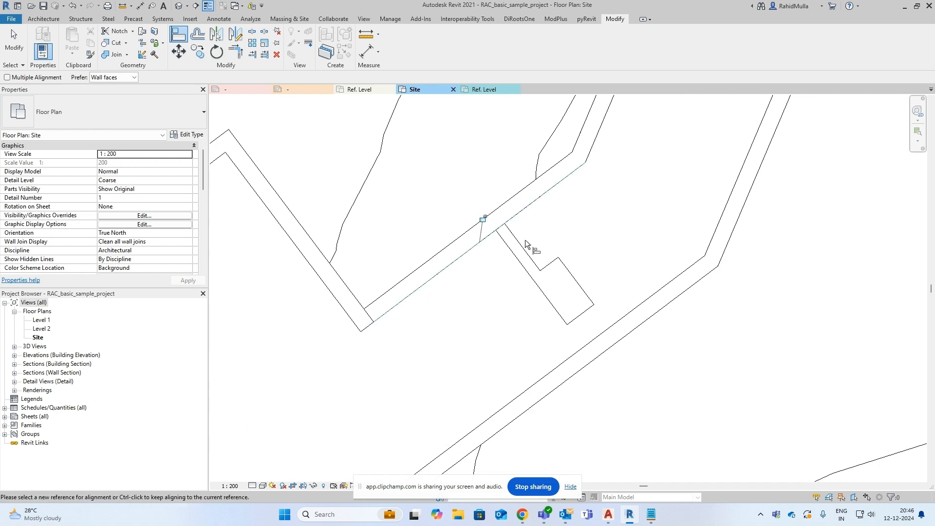
pyautogui.click(525, 240)
pyautogui.press('Escape')
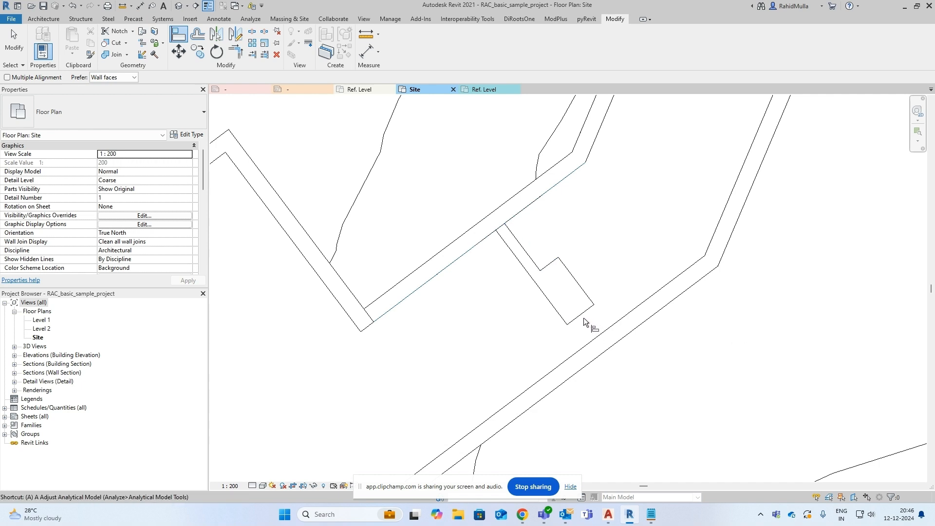
pyautogui.click(599, 336)
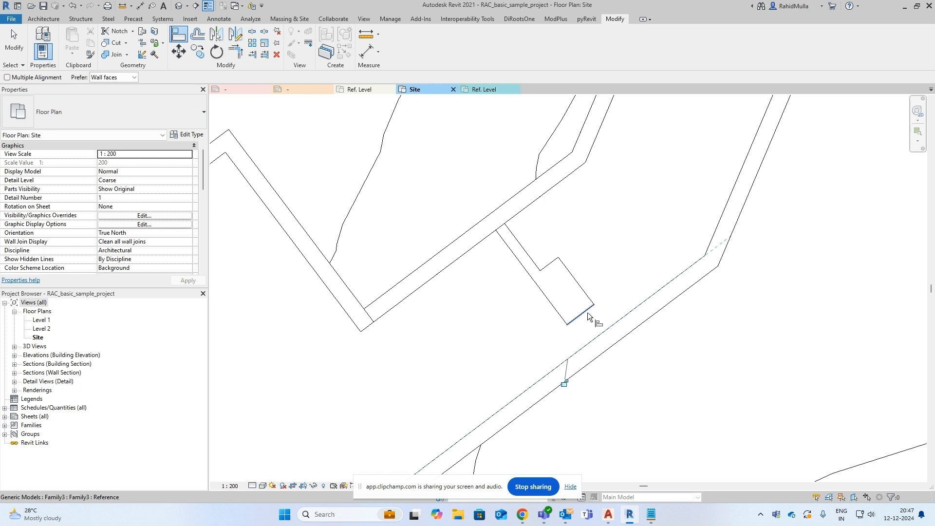
pyautogui.press('Escape')
pyautogui.press('a')
pyautogui.press('a')
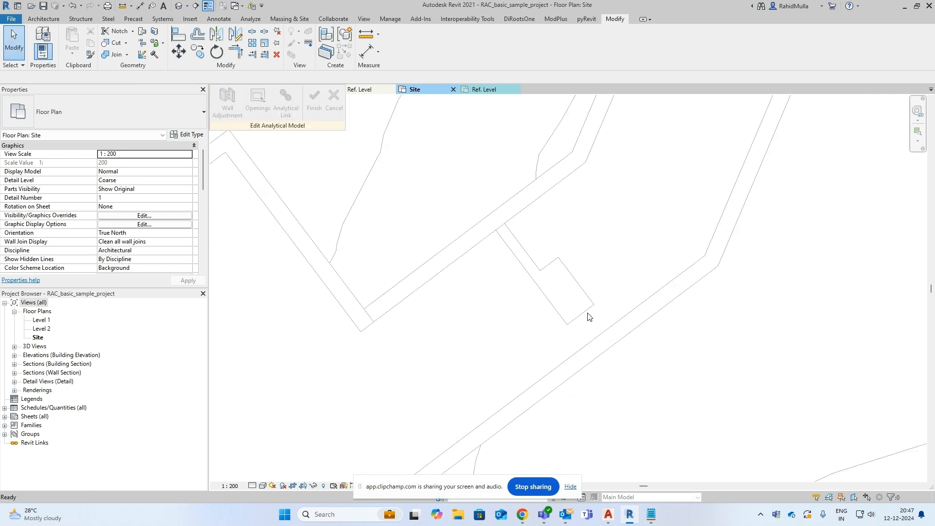
pyautogui.press('Escape')
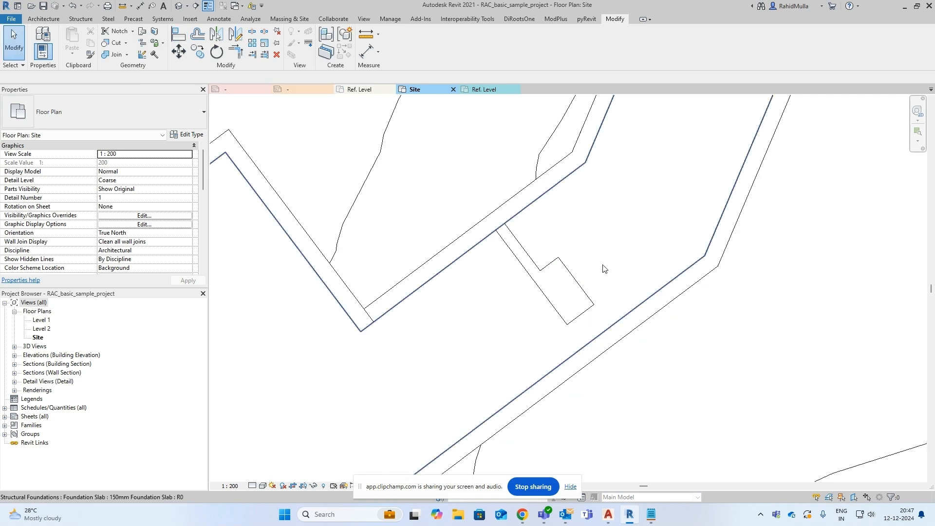
# Align the instance's wide end to the lower retaining wall's inner face while its narrow end rests on the upper wall
pyautogui.press('a')
pyautogui.press('l')
pyautogui.click(613, 322)
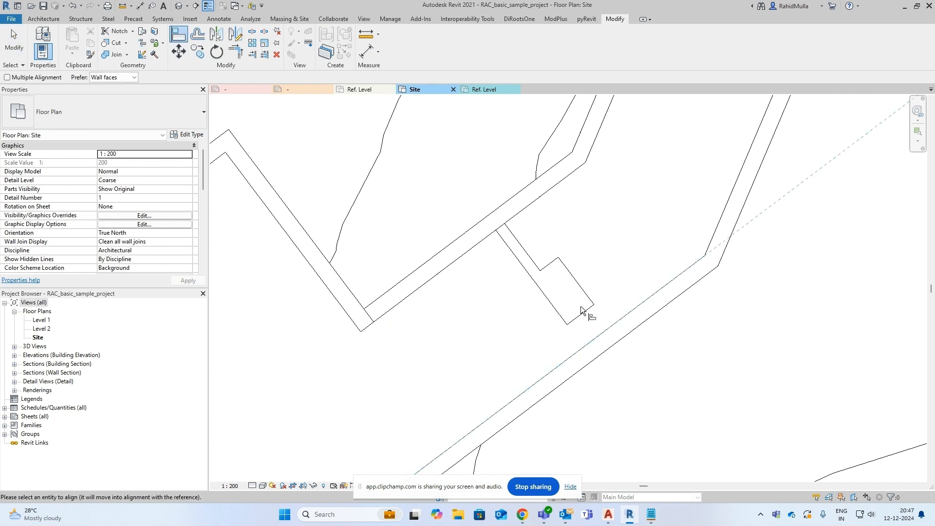
pyautogui.click(583, 309)
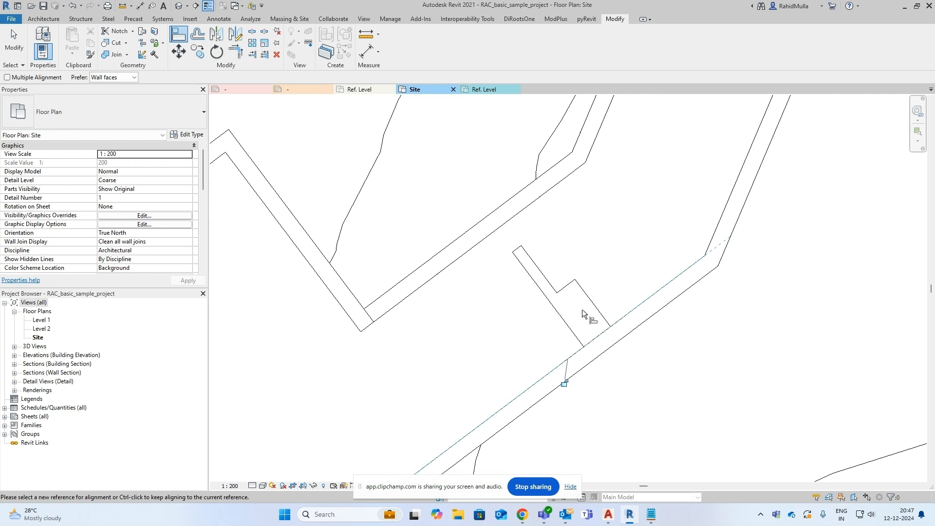
pyautogui.press('Escape')
pyautogui.press('Escape')
# Pull the instance's wide end away from the lower retaining wall, shortening the instance to a length of about 1690 mm
pyautogui.click(598, 336)
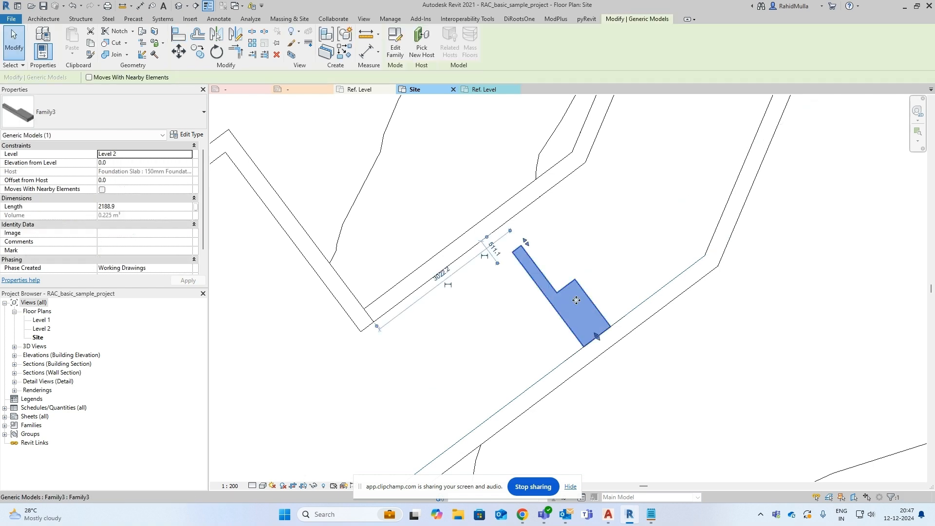
pyautogui.moveTo(598, 336); pyautogui.dragTo(582, 316)
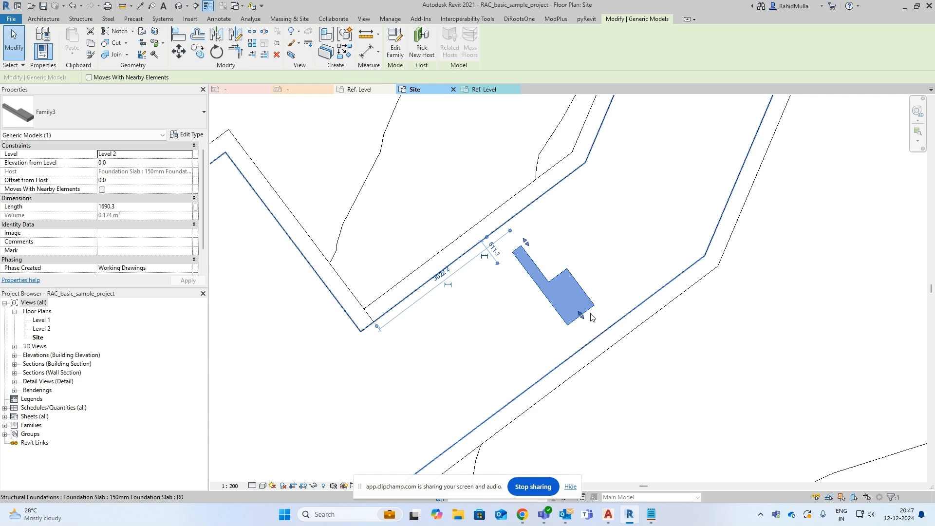
# Align the instance's narrow end to the inner face of the upper retaining wall, stretching the instance from its fixed wide end
pyautogui.press('l')
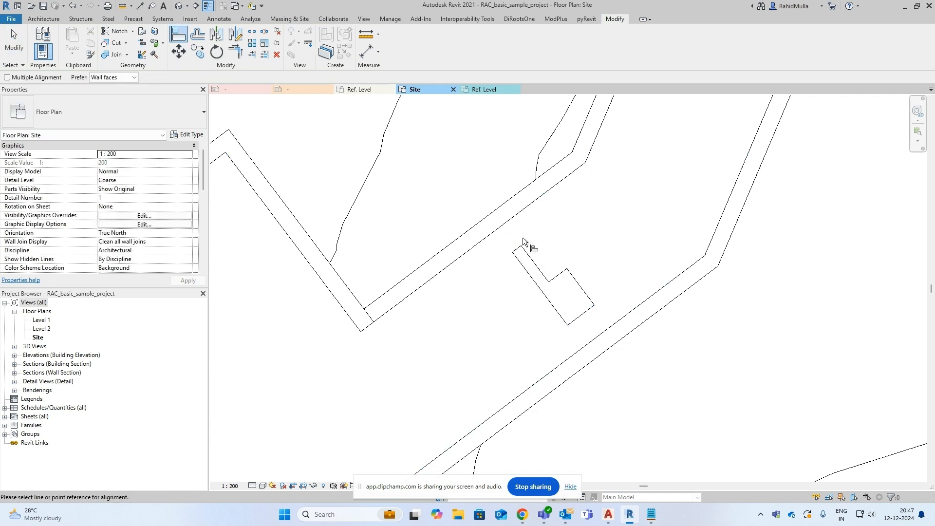
pyautogui.press('Escape')
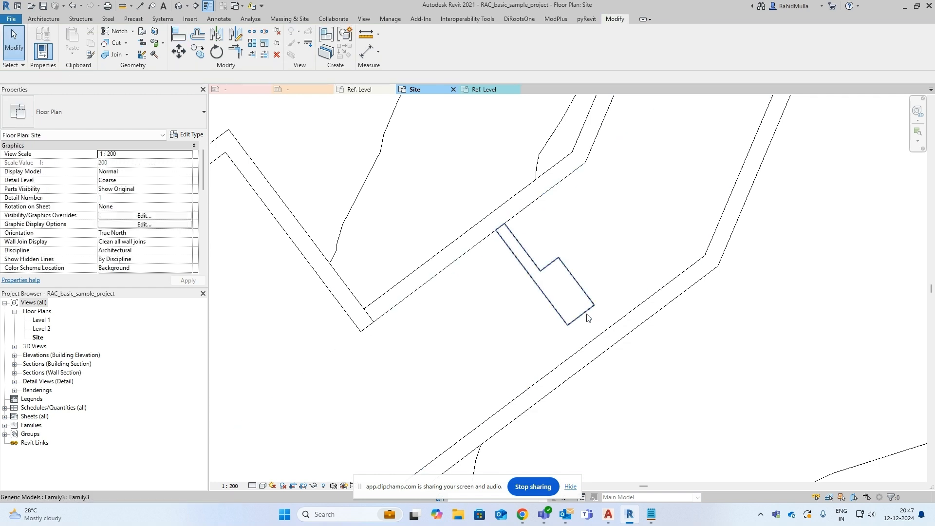
pyautogui.click(586, 315)
pyautogui.press('m')
pyautogui.press('v')
pyautogui.click(584, 315)
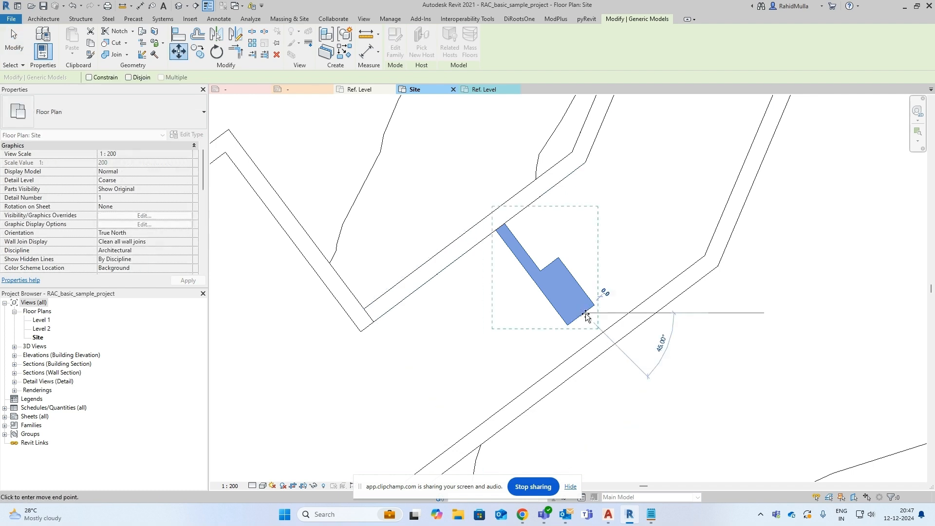
pyautogui.press('Escape')
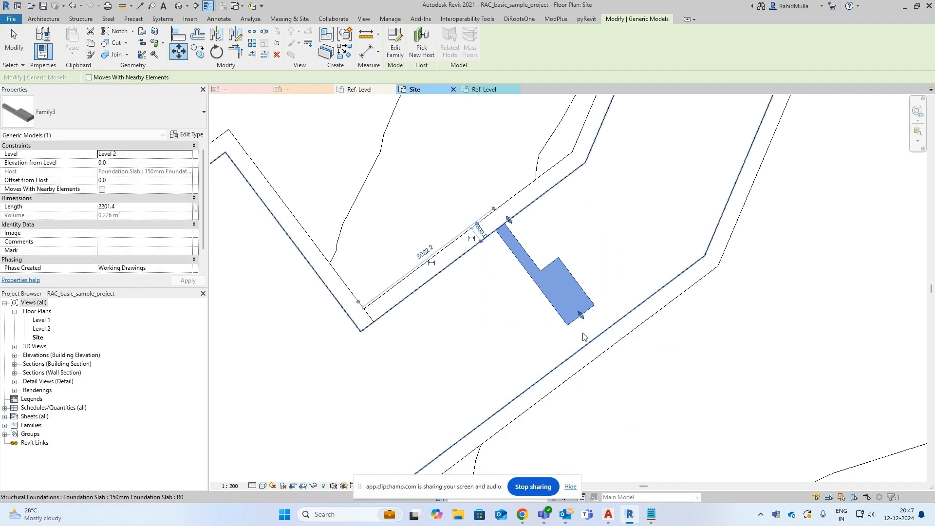
# Increase the instance's Length by 503.5 mm to 2704.9 mm and apply the change
pyautogui.click(137, 206)
pyautogui.write('+50.')
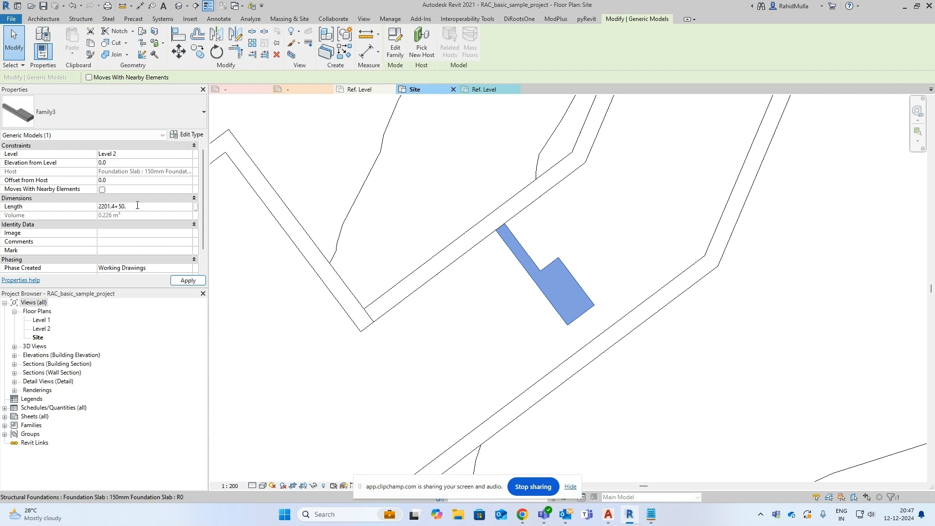
pyautogui.press('BackSpace')
pyautogui.write('3.5')
pyautogui.press('Return')
pyautogui.click(193, 284)
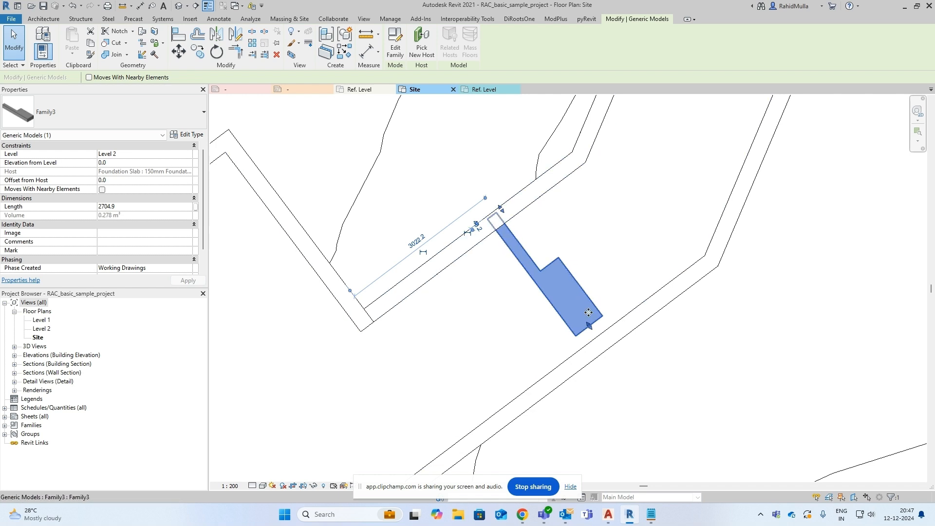
# Move the instance by its wide end onto the lower retaining wall's inner face so it spans the gap between both walls
pyautogui.press('v')
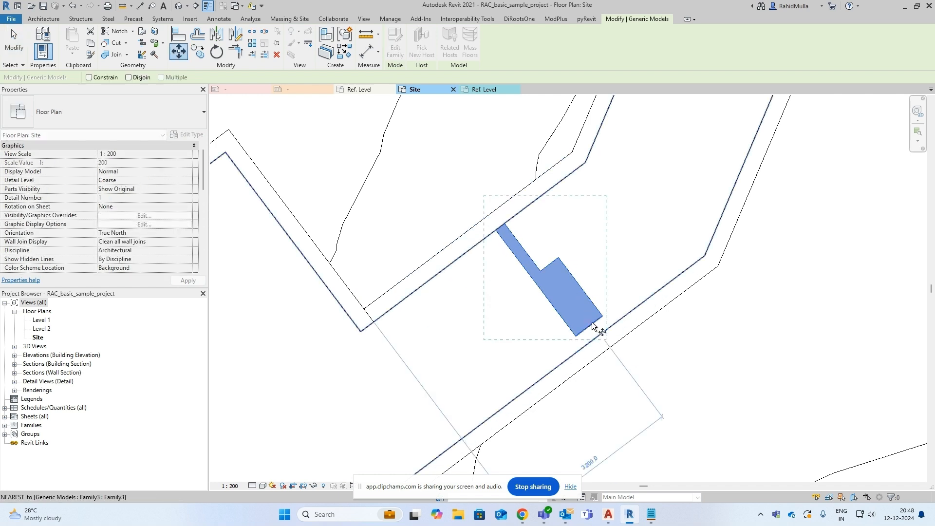
pyautogui.click(593, 324)
pyautogui.click(599, 336)
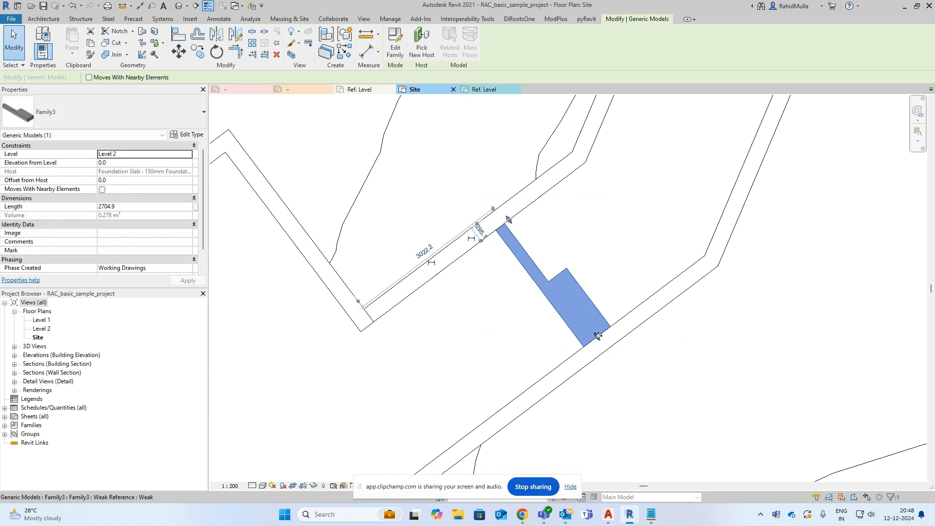
pyautogui.press('Escape')
pyautogui.click(556, 277)
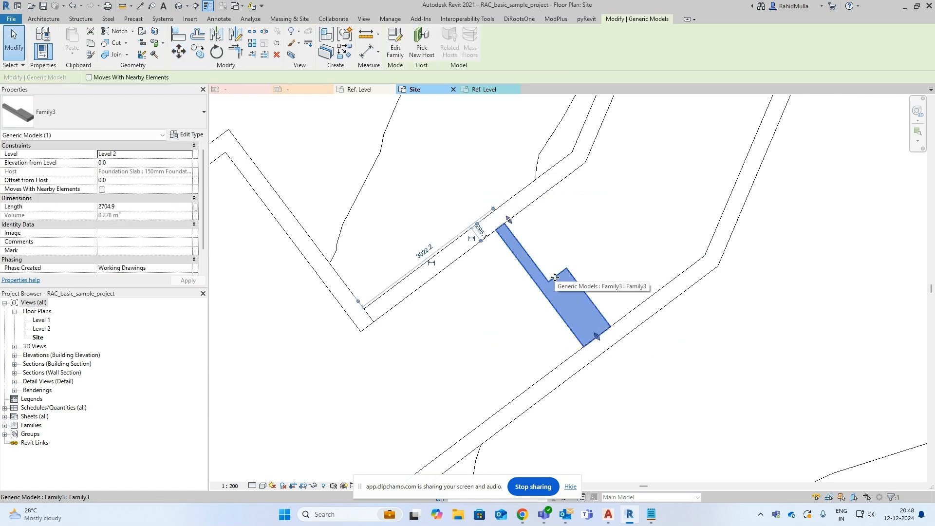